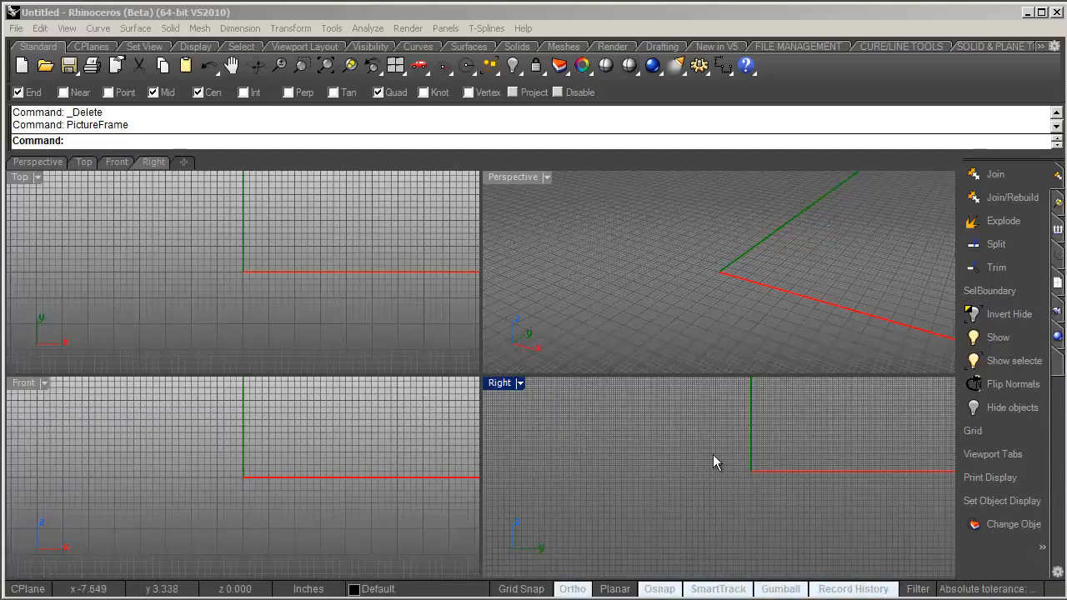
Maximize the Right viewport and place the avenger_side image as a picture frame with its first corner near the origin
{"action": "right_click_drag", "start_coordinate": [730, 459], "coordinate": [685, 450]}
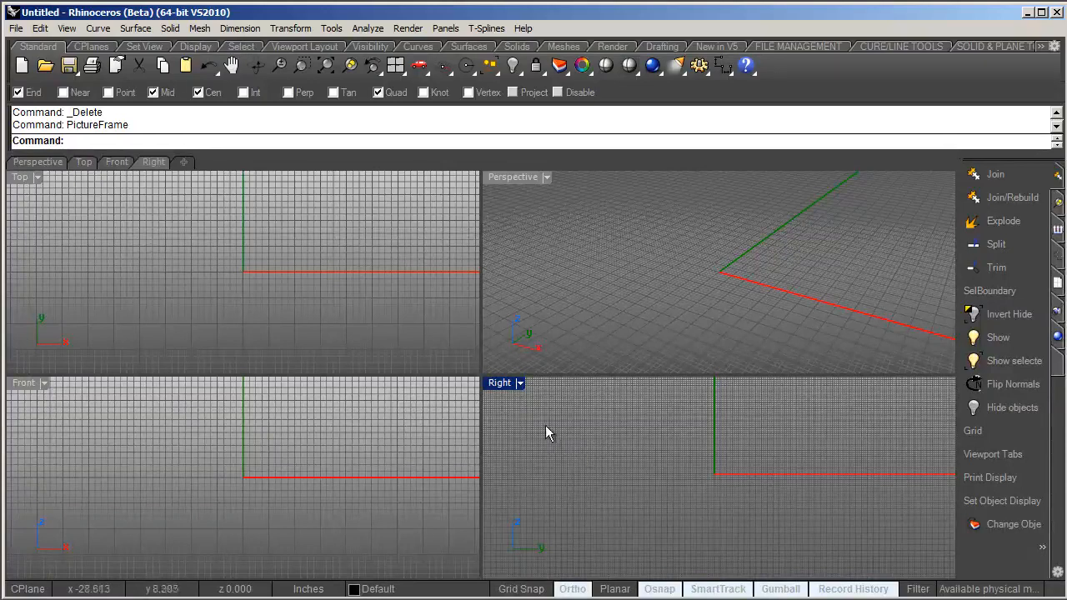
{"action": "double_click", "coordinate": [500, 383]}
{"action": "scroll", "coordinate": [486, 352], "scroll_direction": "up", "scroll_amount": 3}
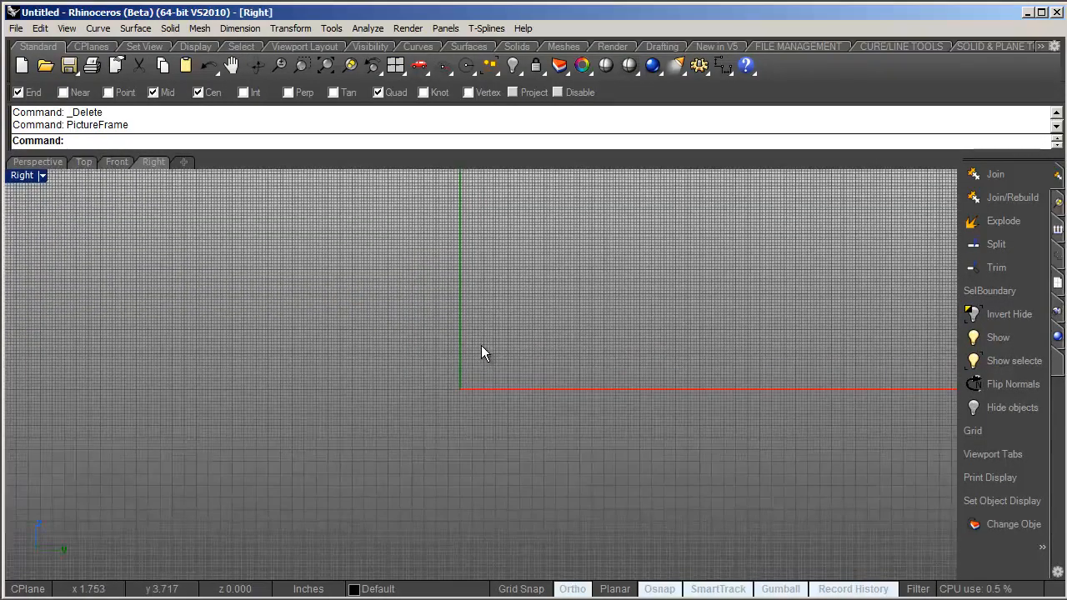
{"action": "type", "text": "Pic"}
{"action": "key", "text": "Return"}
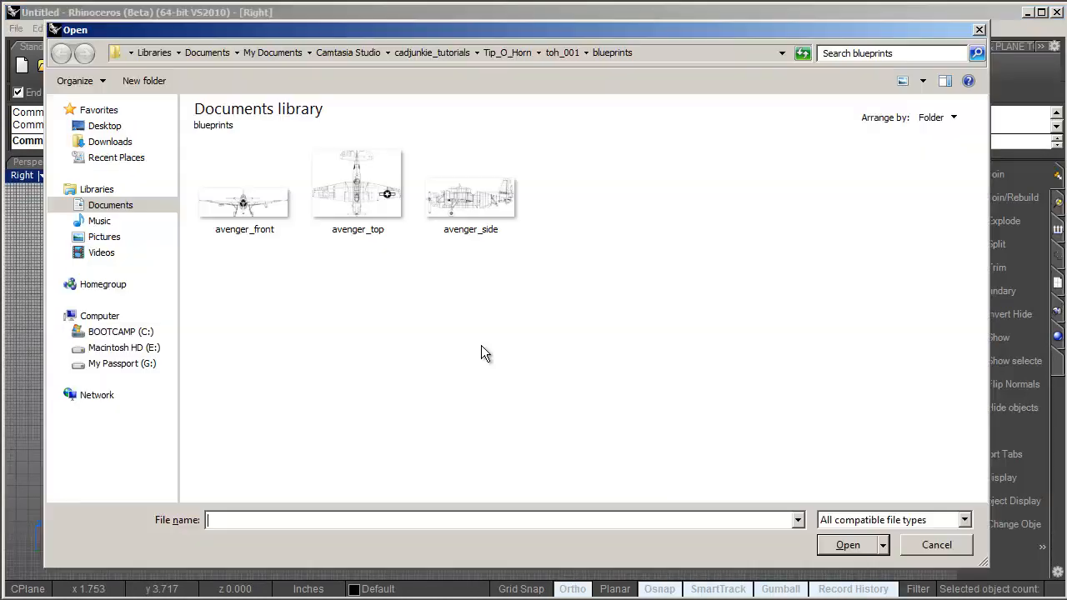
{"action": "left_click", "coordinate": [465, 205]}
{"action": "left_click", "coordinate": [862, 545]}
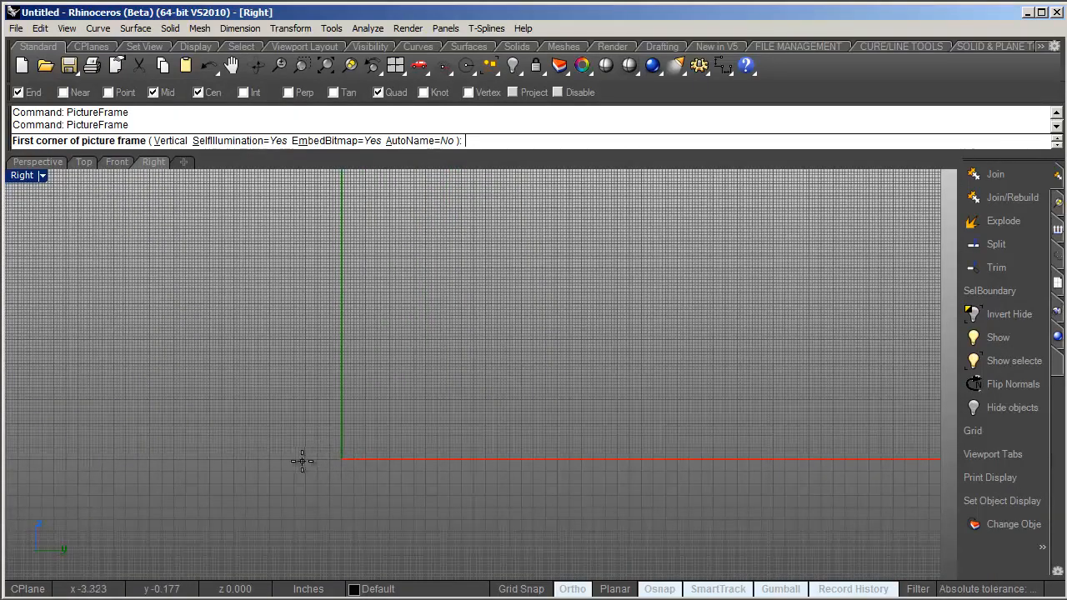
{"action": "left_click", "coordinate": [342, 458]}
{"action": "scroll", "coordinate": [350, 413], "scroll_direction": "down", "scroll_amount": 5}
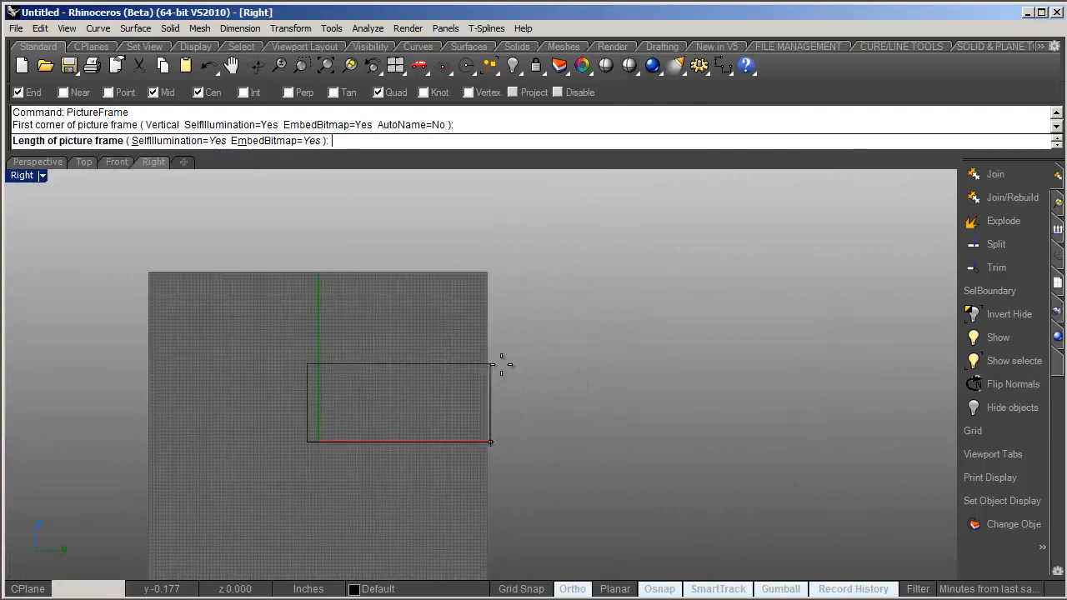
{"action": "left_click", "coordinate": [677, 344]}
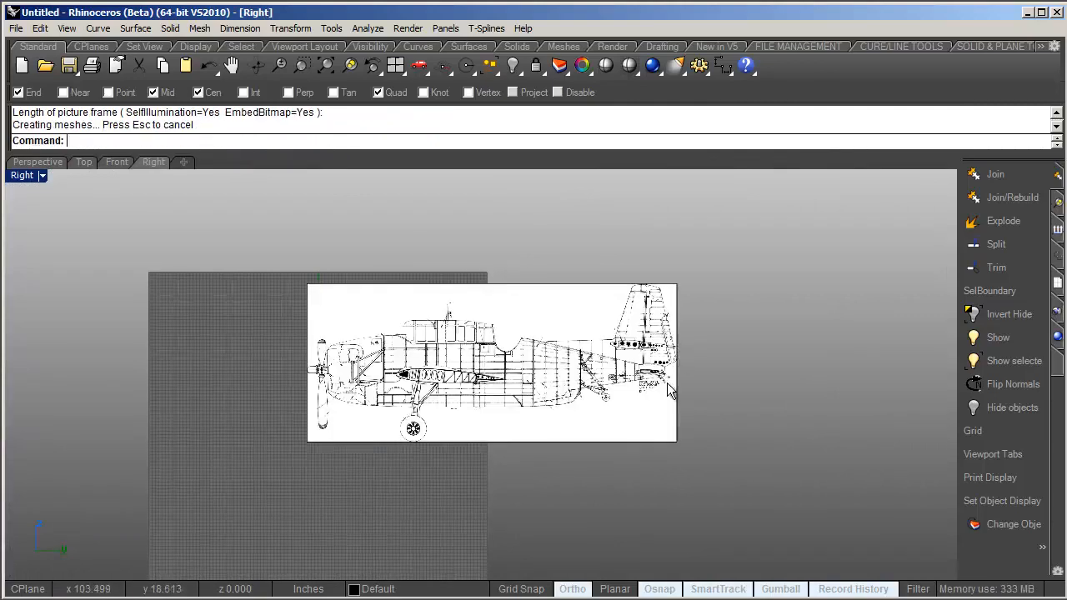
Examine the placed side blueprint in the Right and Perspective viewports
{"action": "right_click_drag", "start_coordinate": [488, 402], "coordinate": [576, 424]}
{"action": "scroll", "coordinate": [575, 375], "scroll_direction": "up", "scroll_amount": 4}
{"action": "left_click", "coordinate": [840, 368]}
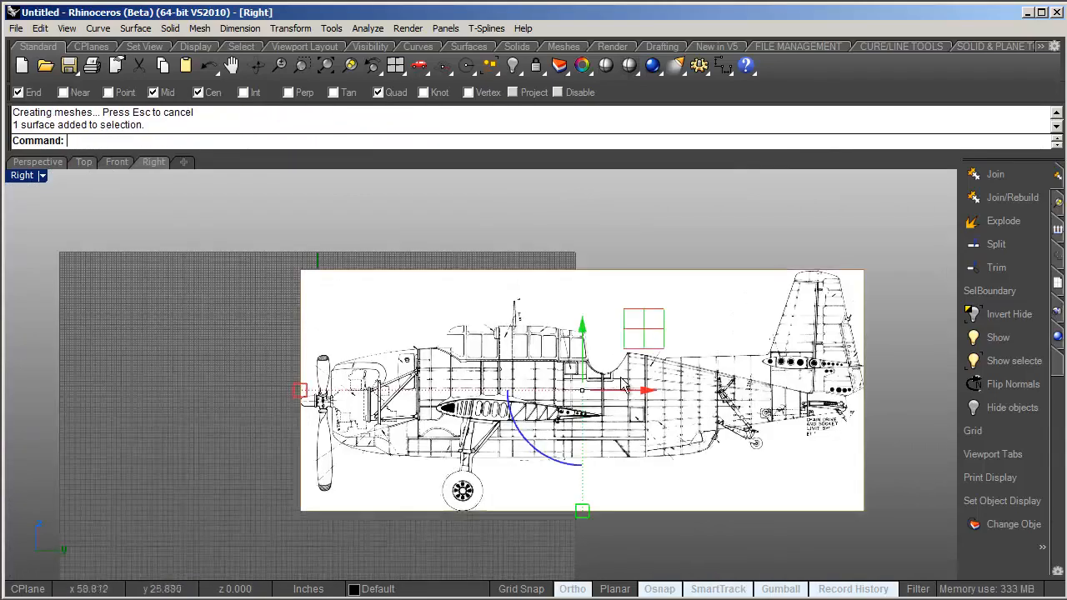
{"action": "right_click_drag", "start_coordinate": [838, 367], "coordinate": [694, 345]}
{"action": "left_click", "coordinate": [779, 350]}
{"action": "right_click_drag", "start_coordinate": [362, 255], "coordinate": [425, 263]}
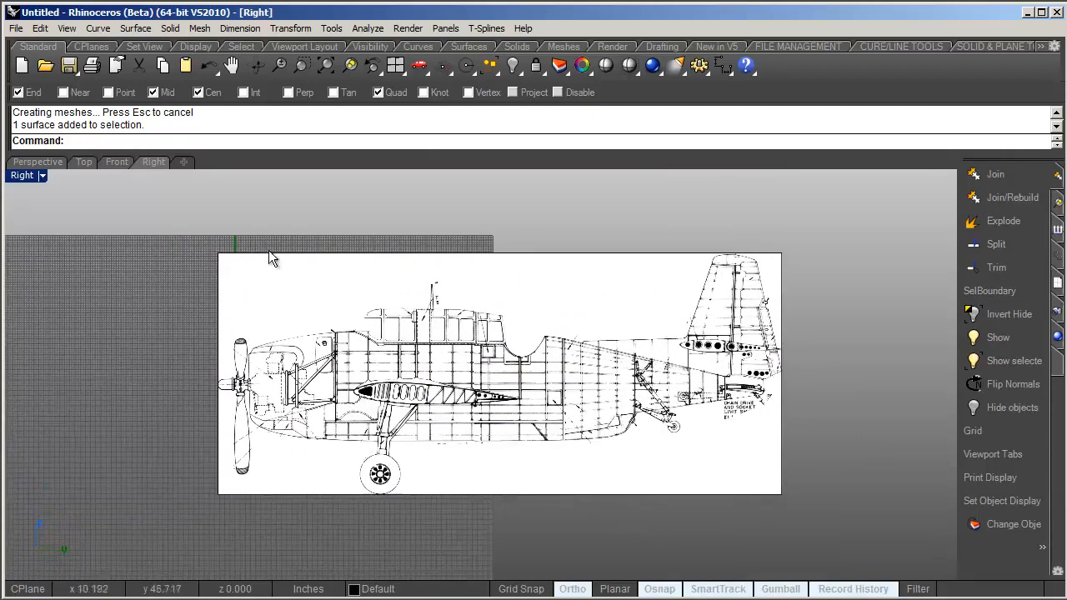
{"action": "right_click_drag", "start_coordinate": [190, 282], "coordinate": [115, 242]}
{"action": "left_click", "coordinate": [43, 162]}
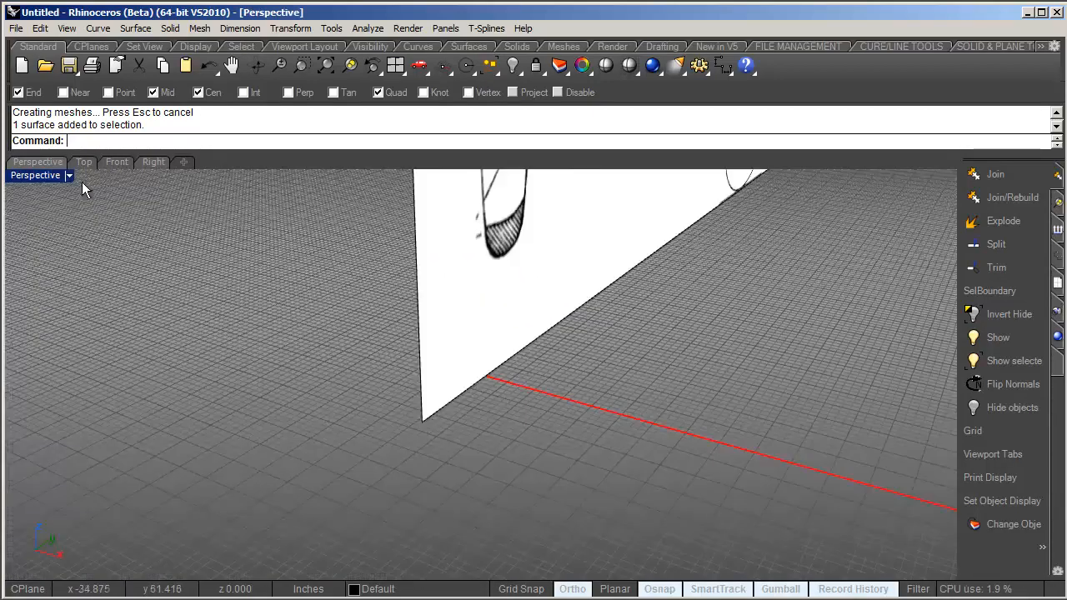
{"action": "right_click_drag", "start_coordinate": [483, 392], "coordinate": [362, 296]}
{"action": "scroll", "coordinate": [443, 432], "scroll_direction": "down", "scroll_amount": 5}
{"action": "scroll", "coordinate": [451, 440], "scroll_direction": "down", "scroll_amount": 5}
{"action": "right_click_drag", "start_coordinate": [469, 442], "coordinate": [396, 359]}
Scale the side-view picture frame down with its gumball handles and undo the last drag
{"action": "left_click", "coordinate": [504, 375]}
{"action": "left_click_drag", "start_coordinate": [367, 334], "coordinate": [236, 359]}
{"action": "right_click_drag", "start_coordinate": [236, 359], "coordinate": [408, 362]}
{"action": "left_click_drag", "start_coordinate": [257, 314], "coordinate": [291, 321]}
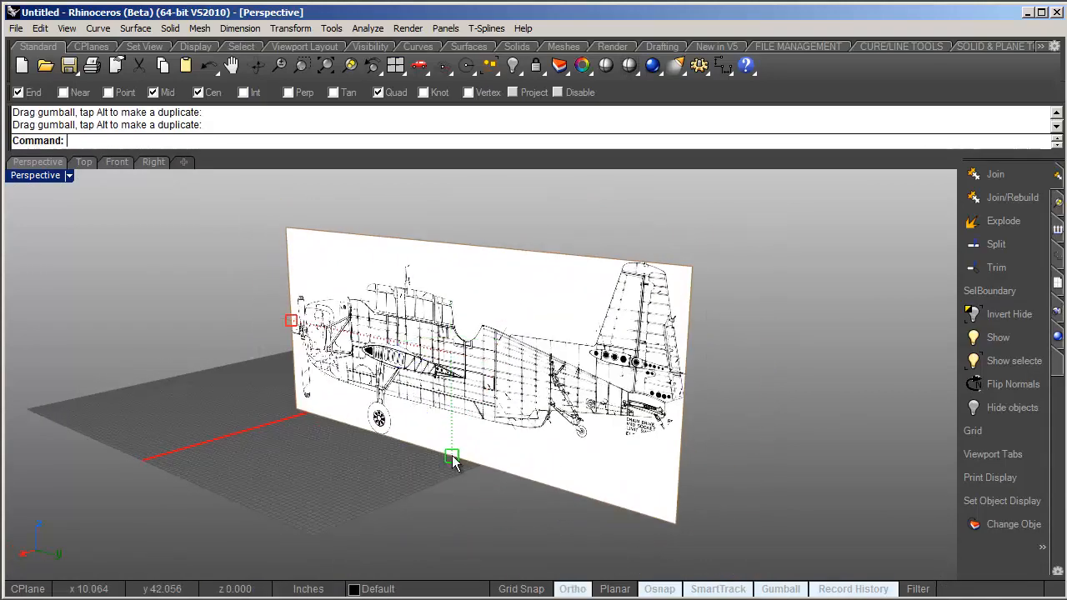
{"action": "mouse_move", "coordinate": [450, 457]}
{"action": "left_mouse_down"}
{"action": "mouse_move", "coordinate": [451, 506]}
{"action": "mouse_move", "coordinate": [459, 466]}
{"action": "left_mouse_up"}
{"action": "key", "text": "ctrl+z"}
{"action": "left_click", "coordinate": [237, 394]}
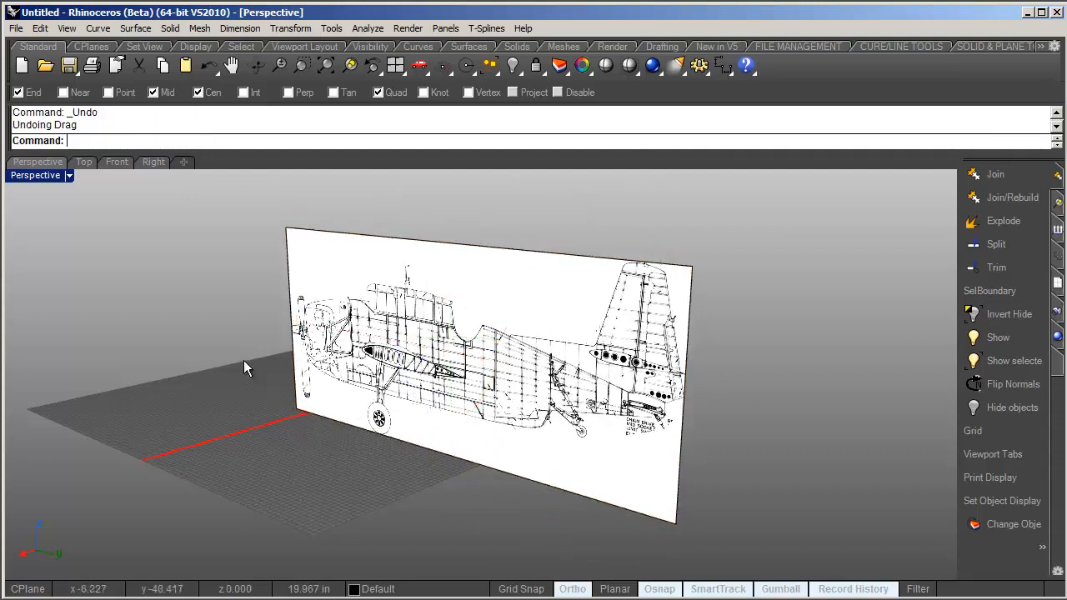
Try the gumball on the picture frame and drag the frame away from the origin along the Y axis
{"action": "right_click_drag", "start_coordinate": [243, 360], "coordinate": [472, 340], "text": "shift"}
{"action": "right_click_drag", "start_coordinate": [472, 340], "coordinate": [411, 380], "text": "shift"}
{"action": "left_click", "coordinate": [526, 359]}
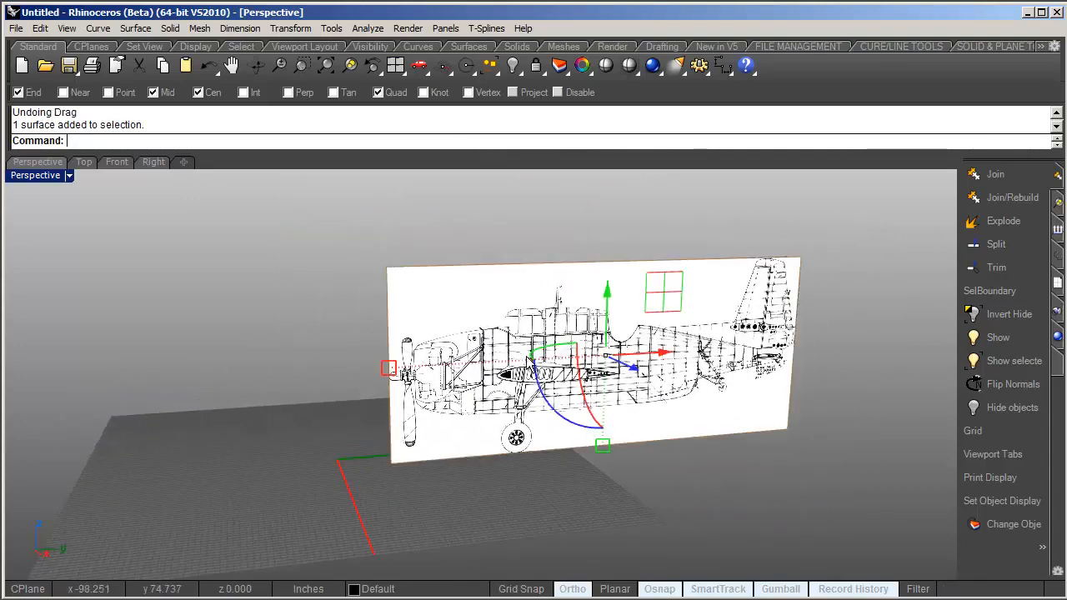
{"action": "right_click_drag", "start_coordinate": [528, 360], "coordinate": [556, 389]}
{"action": "mouse_move", "coordinate": [555, 345]}
{"action": "left_mouse_down"}
{"action": "mouse_move", "coordinate": [572, 337]}
{"action": "mouse_move", "coordinate": [563, 339]}
{"action": "left_mouse_up"}
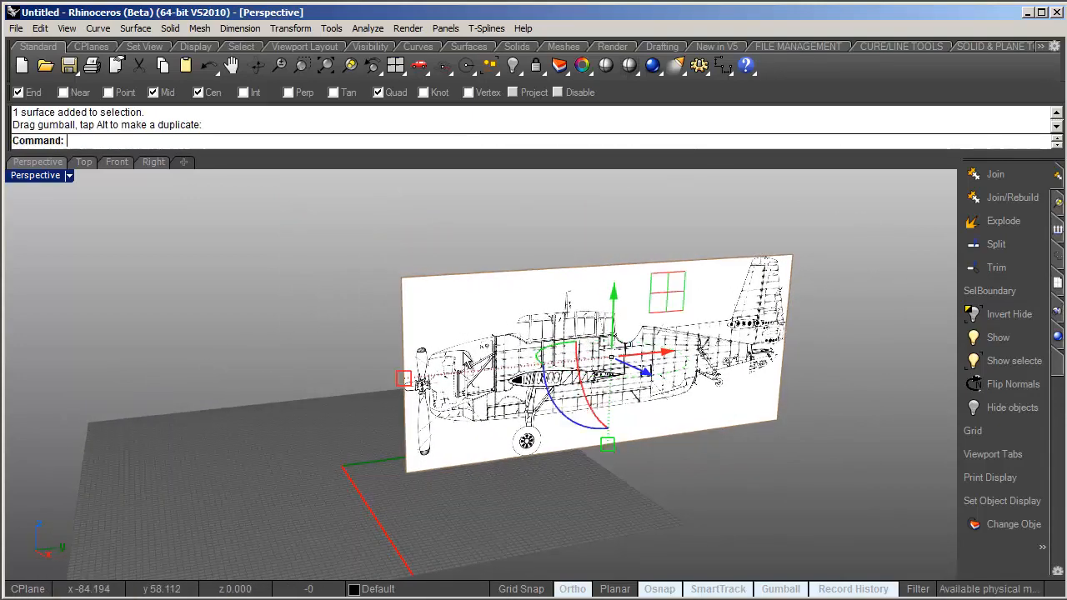
{"action": "right_click_drag", "start_coordinate": [462, 351], "coordinate": [550, 375]}
{"action": "left_click_drag", "start_coordinate": [546, 361], "coordinate": [584, 321]}
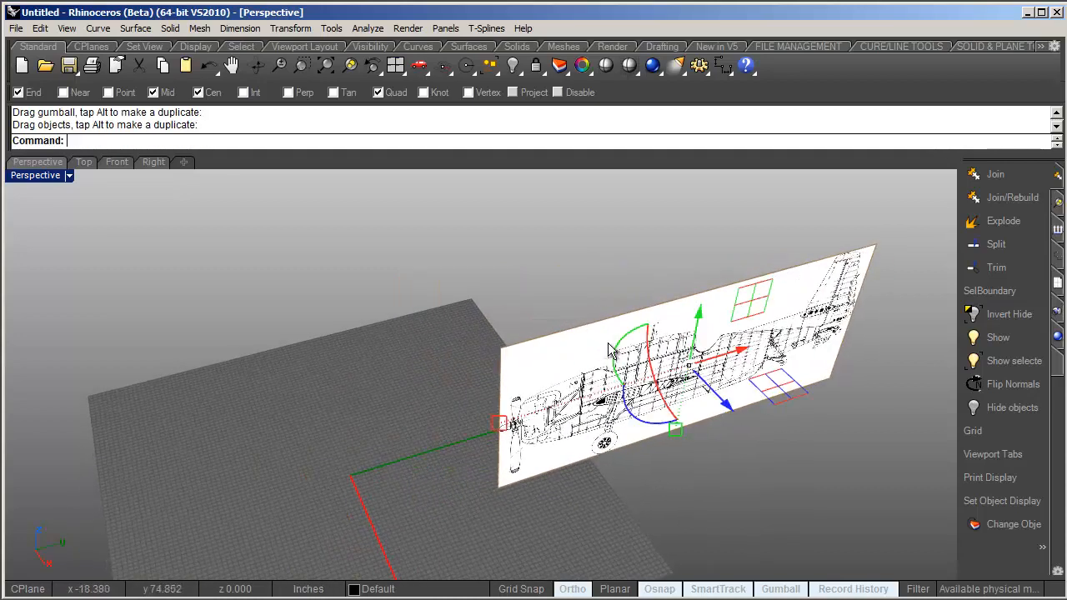
{"action": "left_click_drag", "start_coordinate": [658, 300], "coordinate": [620, 337]}
{"action": "left_click", "coordinate": [423, 387]}
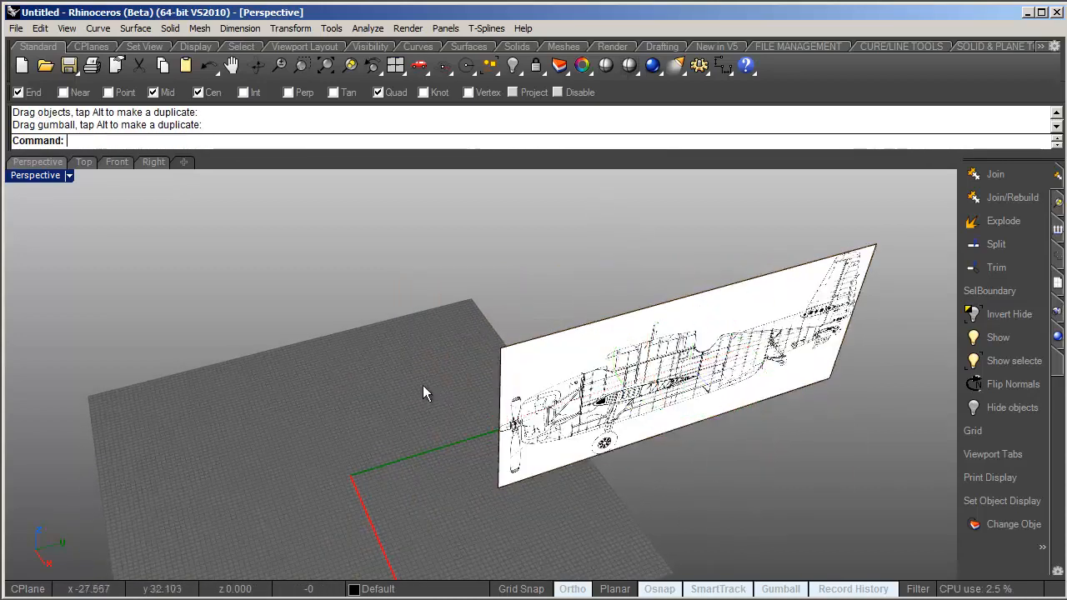
Move the picture frame from its lower nose-side corner to the origin by entering 0 as the target point
{"action": "right_click_drag", "start_coordinate": [423, 388], "coordinate": [500, 408], "text": "shift"}
{"action": "left_click", "coordinate": [617, 275]}
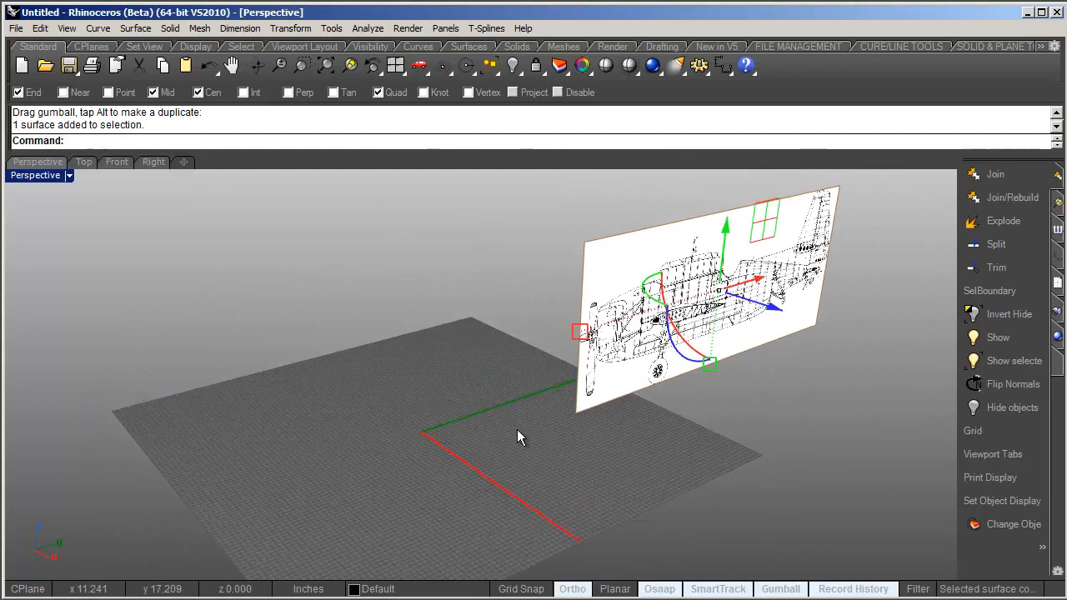
{"action": "key", "text": "Return"}
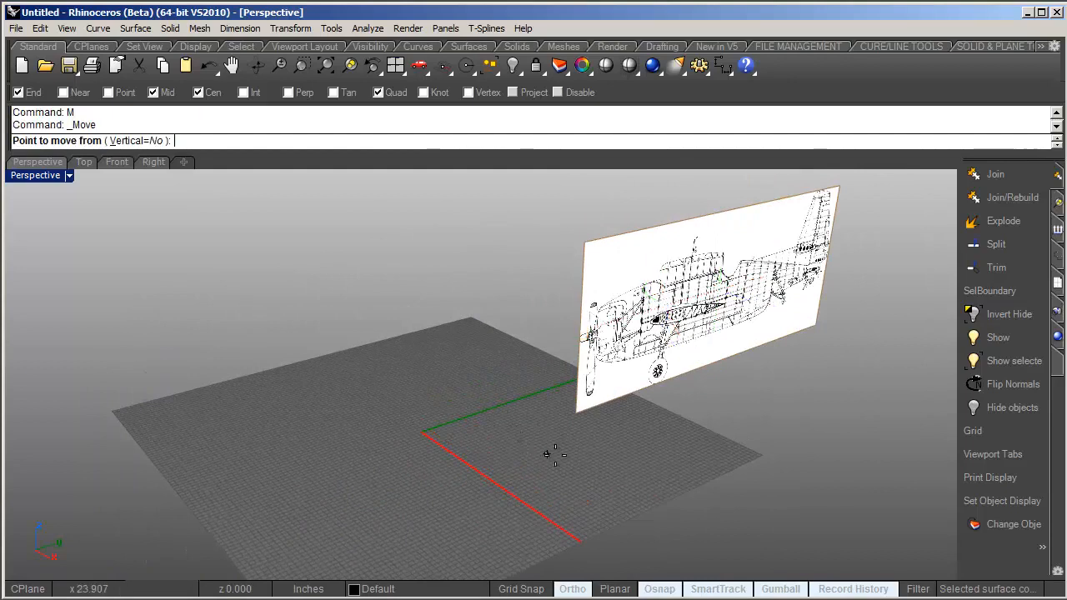
{"action": "left_click", "coordinate": [574, 410]}
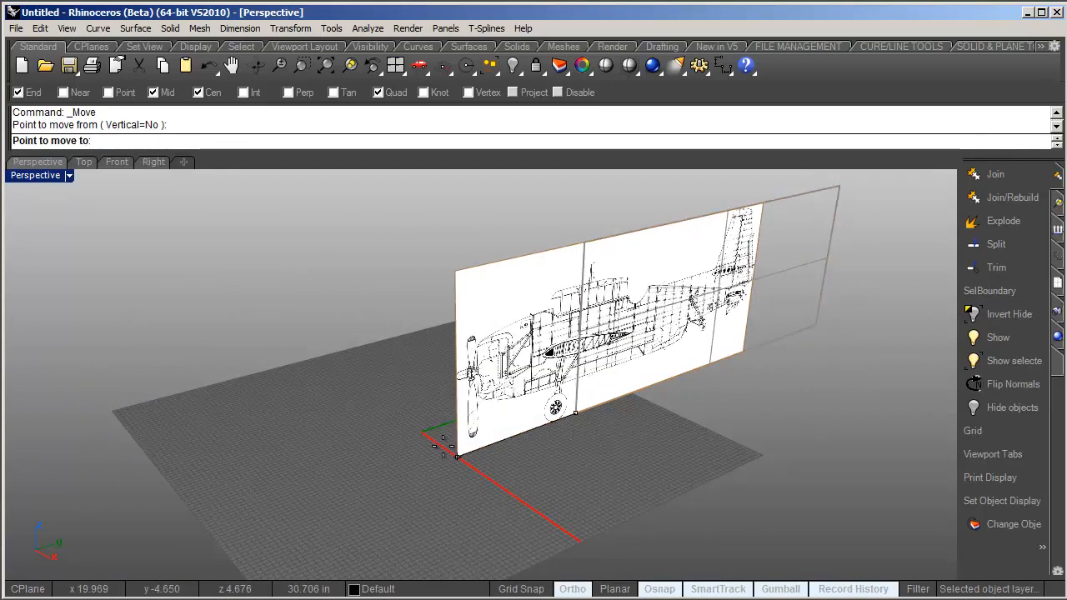
{"action": "key", "text": "Return"}
{"action": "left_click", "coordinate": [501, 442]}
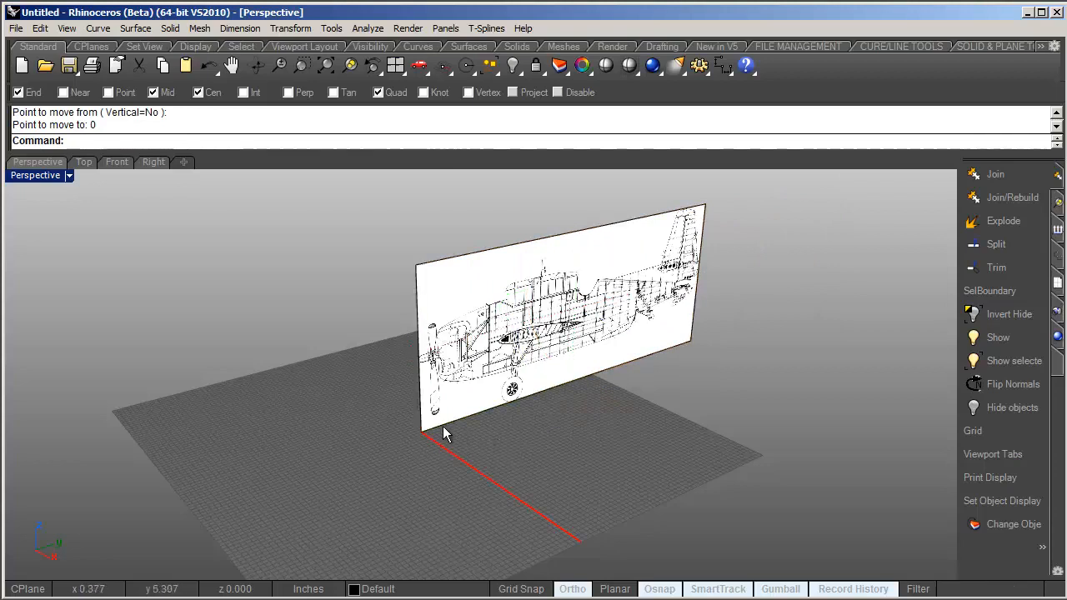
Examine the repositioned side blueprint in the Perspective and Right viewports
{"action": "right_click_drag", "start_coordinate": [442, 427], "coordinate": [396, 448], "text": "shift"}
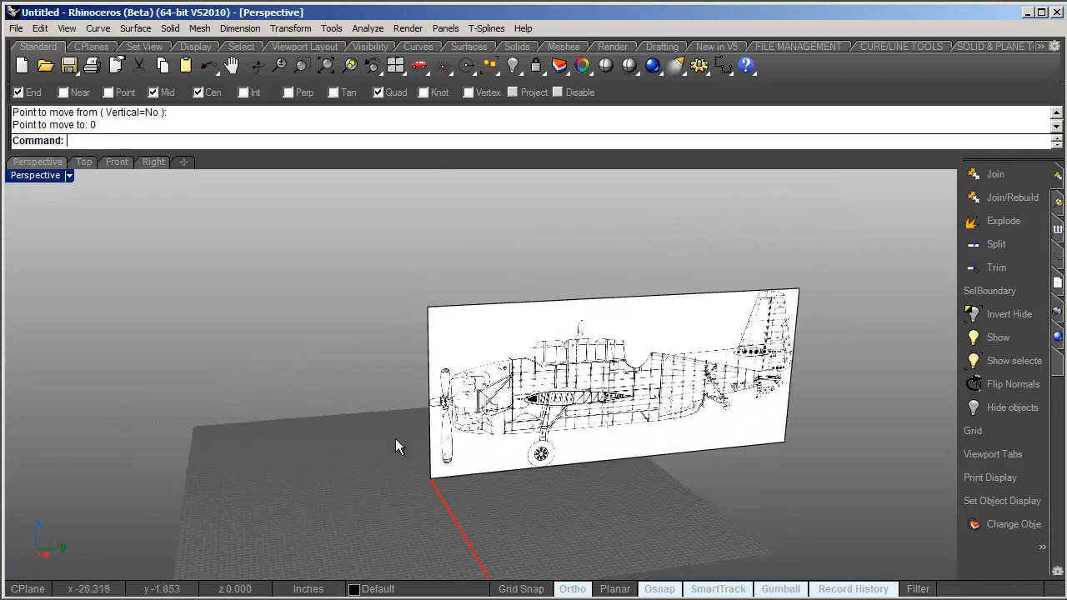
{"action": "left_click", "coordinate": [154, 162]}
{"action": "scroll", "coordinate": [459, 373], "scroll_direction": "up", "scroll_amount": 3}
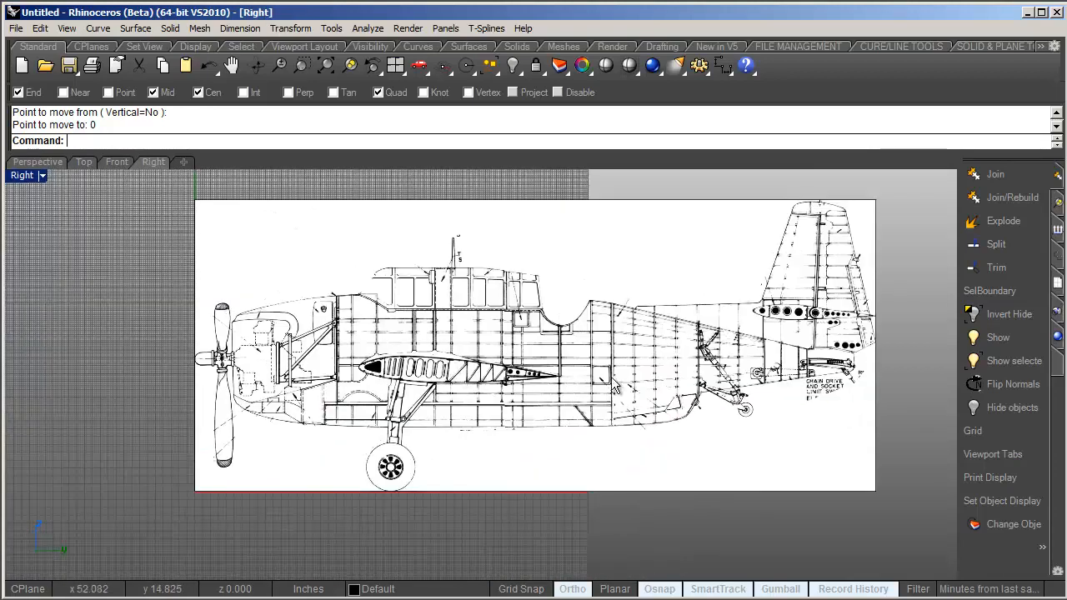
{"action": "right_click_drag", "start_coordinate": [582, 377], "coordinate": [552, 408]}
{"action": "scroll", "coordinate": [497, 372], "scroll_direction": "down", "scroll_amount": 2}
{"action": "right_click_drag", "start_coordinate": [525, 373], "coordinate": [467, 381]}
{"action": "scroll", "coordinate": [465, 381], "scroll_direction": "down", "scroll_amount": 2}
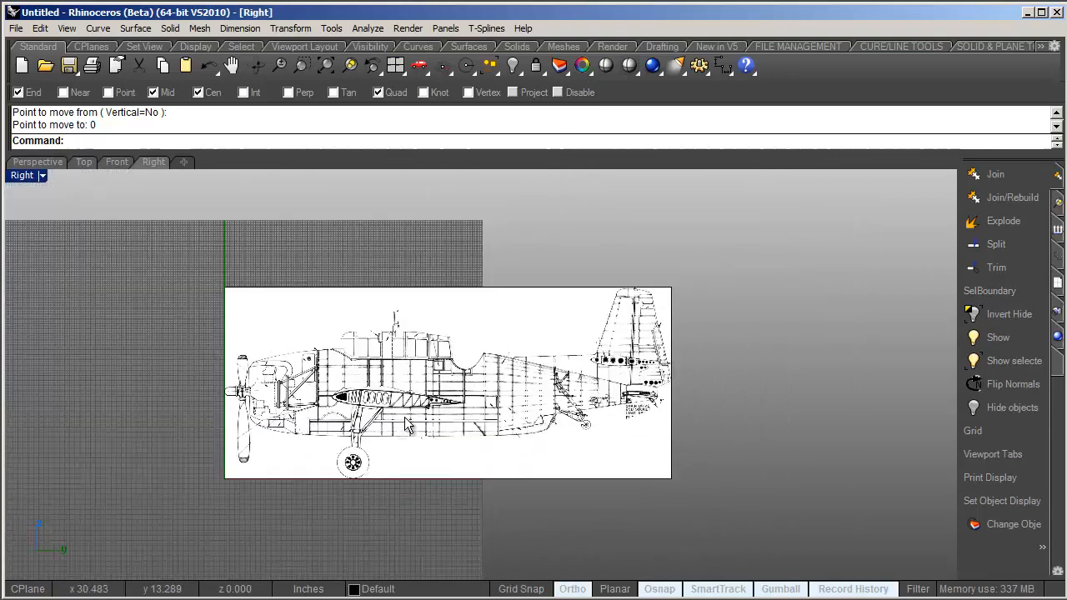
{"action": "right_click_drag", "start_coordinate": [407, 425], "coordinate": [439, 418]}
{"action": "right_click_drag", "start_coordinate": [621, 388], "coordinate": [606, 387]}
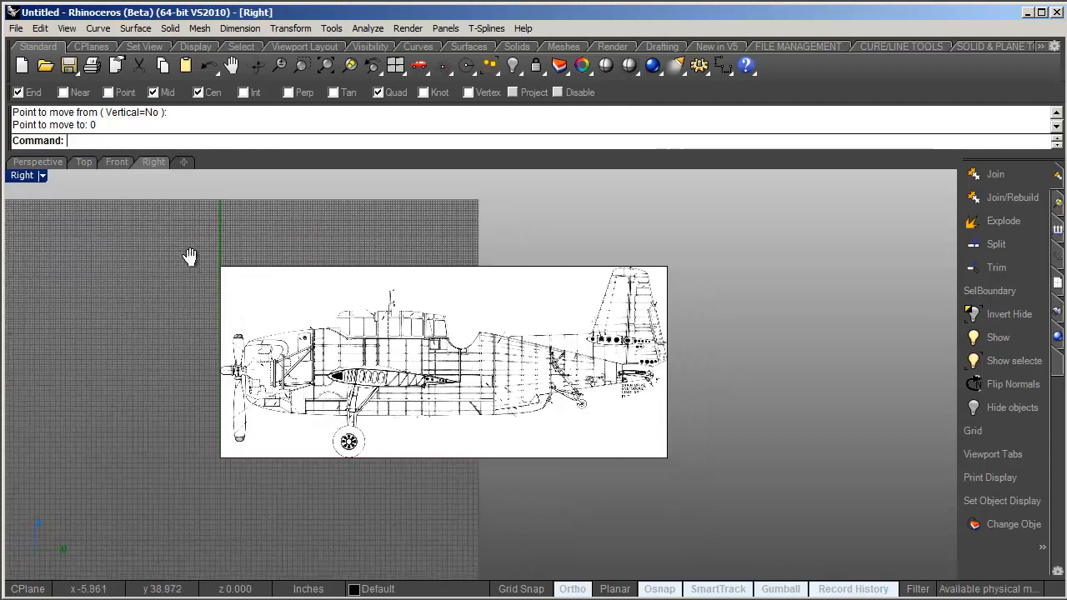
{"action": "scroll", "coordinate": [276, 337], "scroll_direction": "up", "scroll_amount": 2}
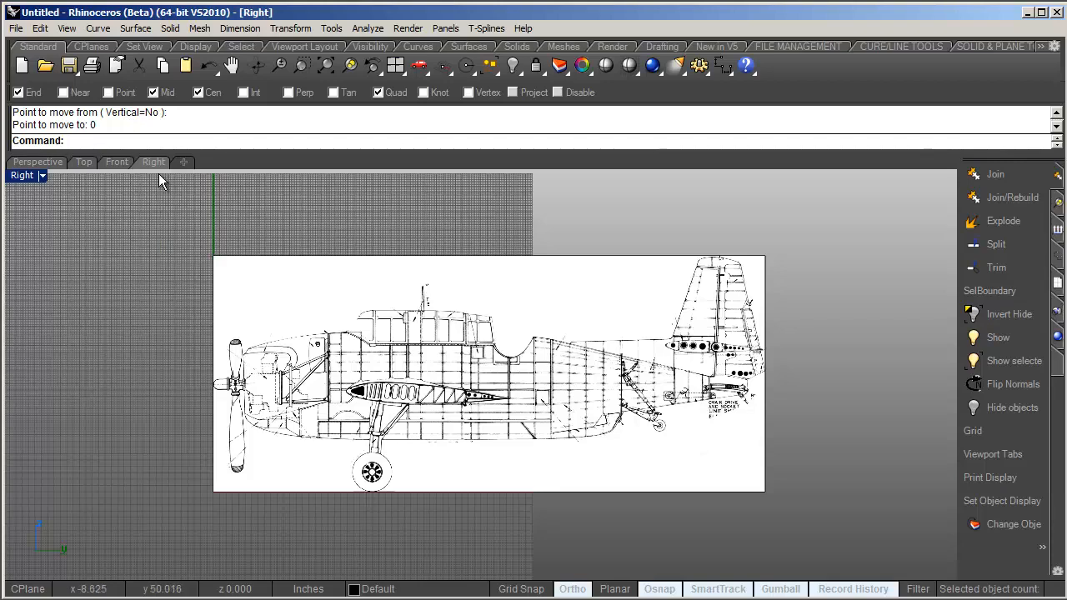
Draw a horizontal 40' line from the midpoint of the picture frame's nose-side edge, running toward and past the tail
{"action": "left_click", "coordinate": [406, 47]}
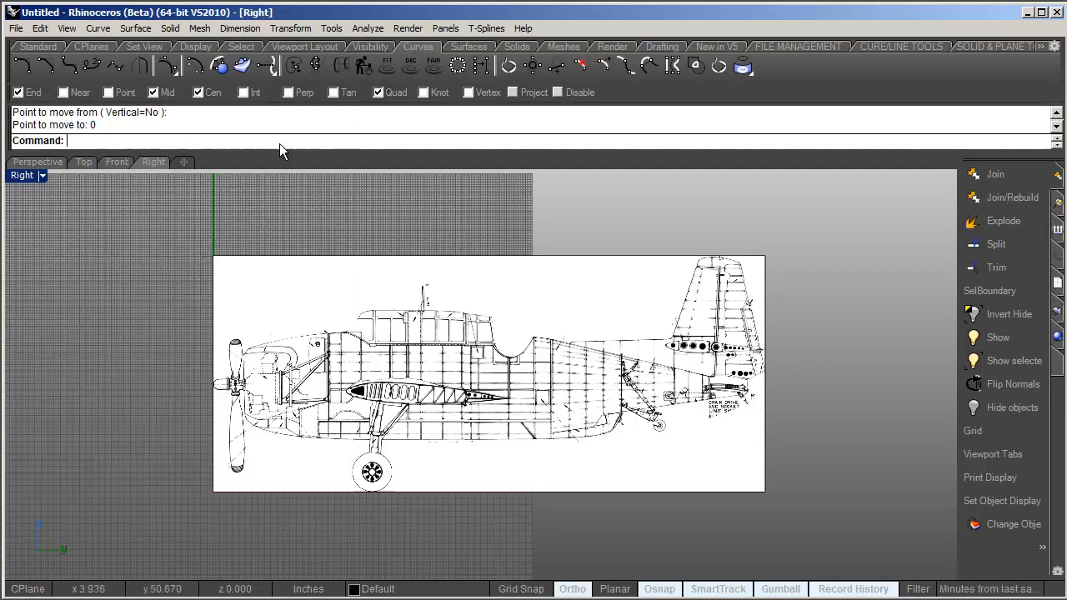
{"action": "left_click", "coordinate": [904, 47]}
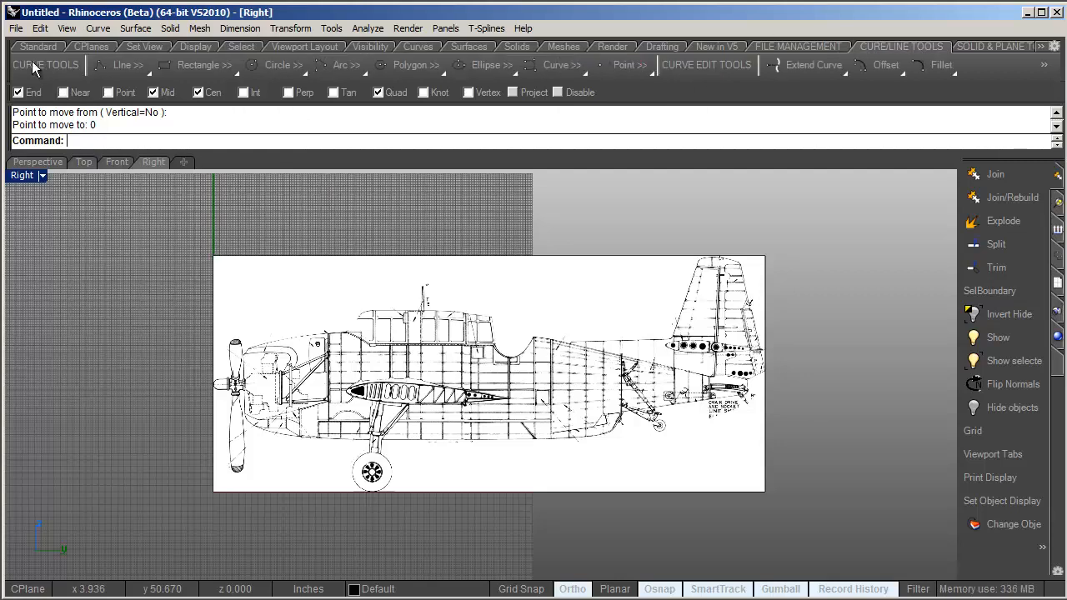
{"action": "left_click", "coordinate": [121, 65]}
{"action": "left_click", "coordinate": [112, 123]}
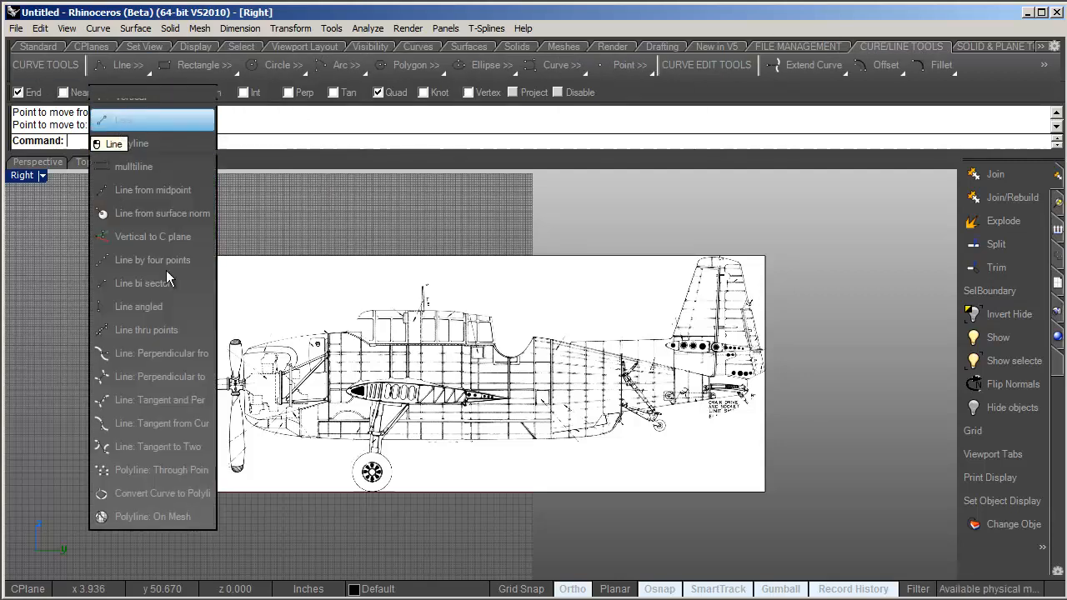
{"action": "scroll", "coordinate": [223, 375], "scroll_direction": "up", "scroll_amount": 5}
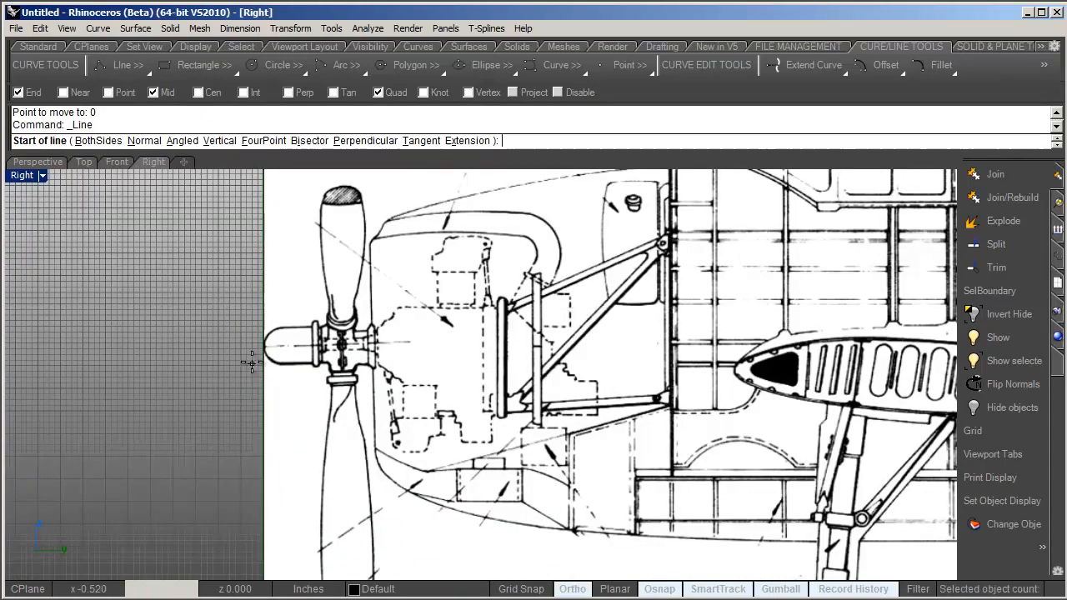
{"action": "left_click", "coordinate": [264, 308]}
{"action": "scroll", "coordinate": [165, 304], "scroll_direction": "down", "scroll_amount": 2}
{"action": "scroll", "coordinate": [164, 304], "scroll_direction": "down", "scroll_amount": 3}
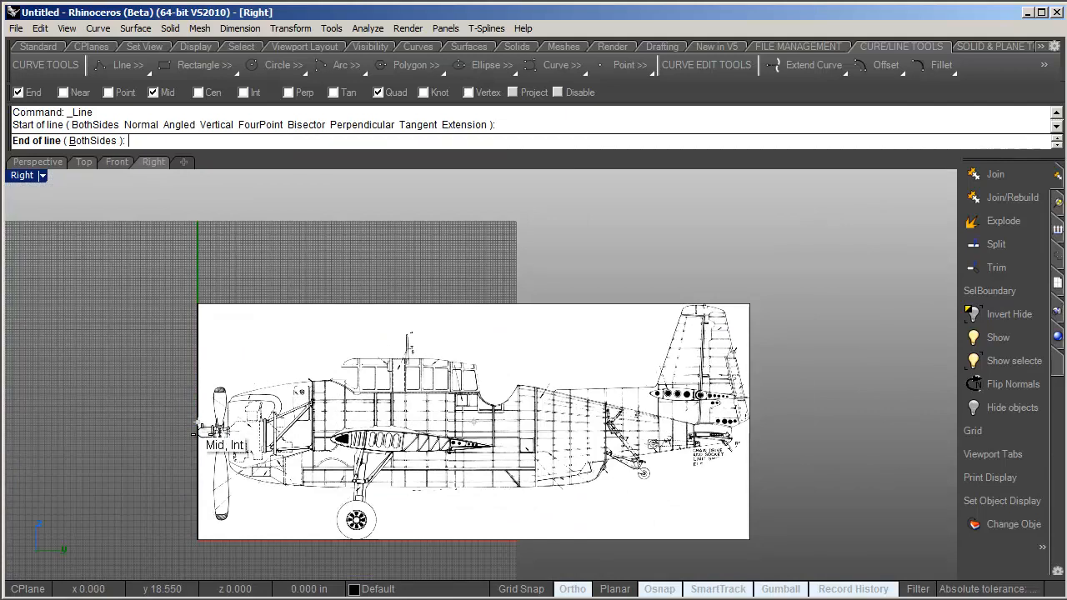
{"action": "scroll", "coordinate": [473, 422], "scroll_direction": "up", "scroll_amount": 4}
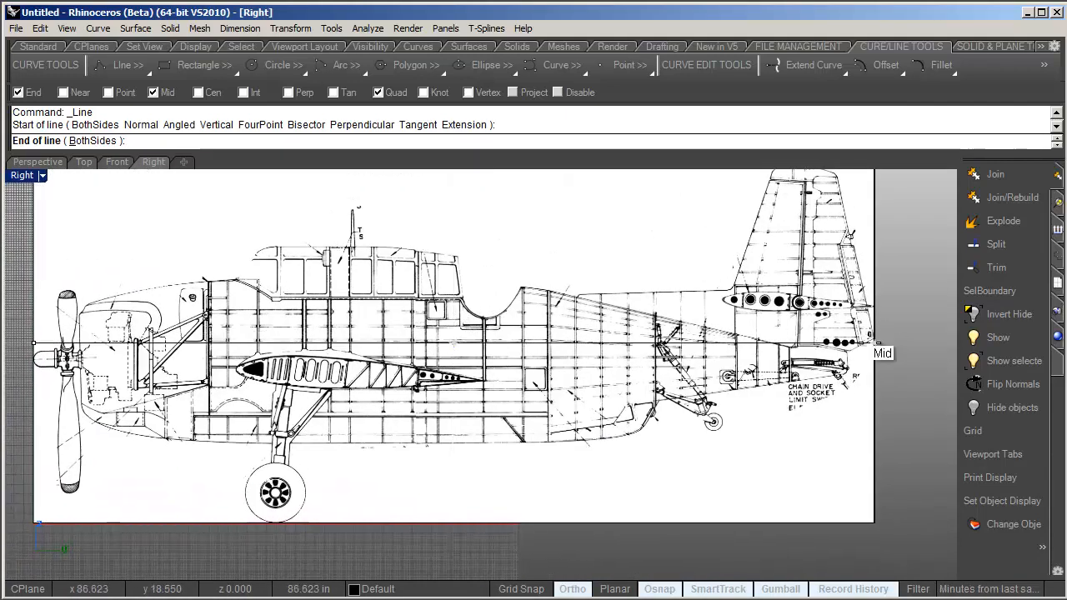
{"action": "scroll", "coordinate": [778, 361], "scroll_direction": "down", "scroll_amount": 2}
{"action": "scroll", "coordinate": [313, 356], "scroll_direction": "down", "scroll_amount": 3}
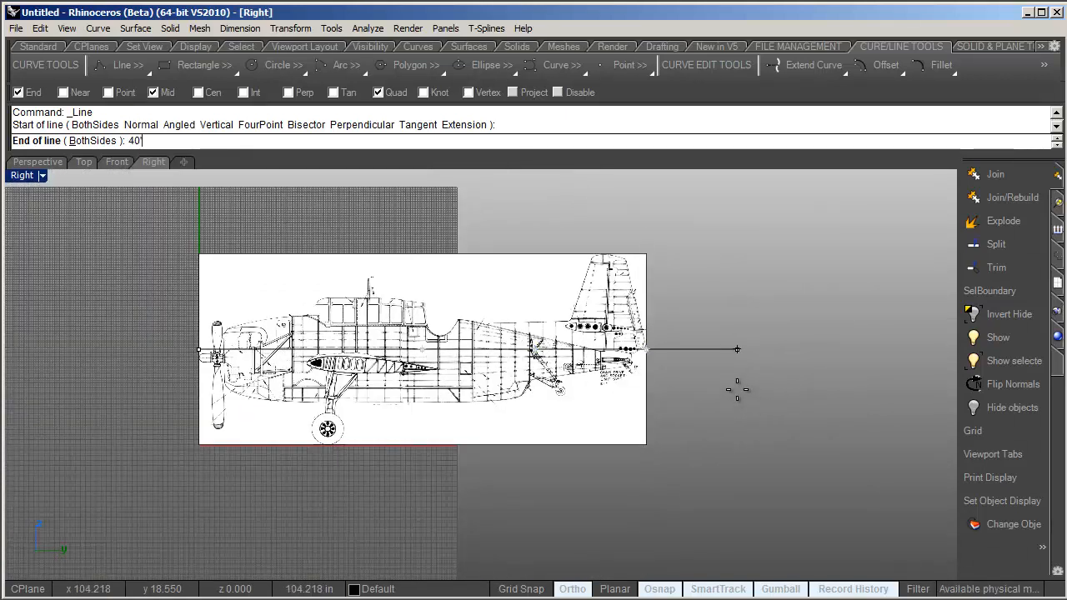
{"action": "key", "text": "Return"}
{"action": "scroll", "coordinate": [737, 388], "scroll_direction": "down", "scroll_amount": 3}
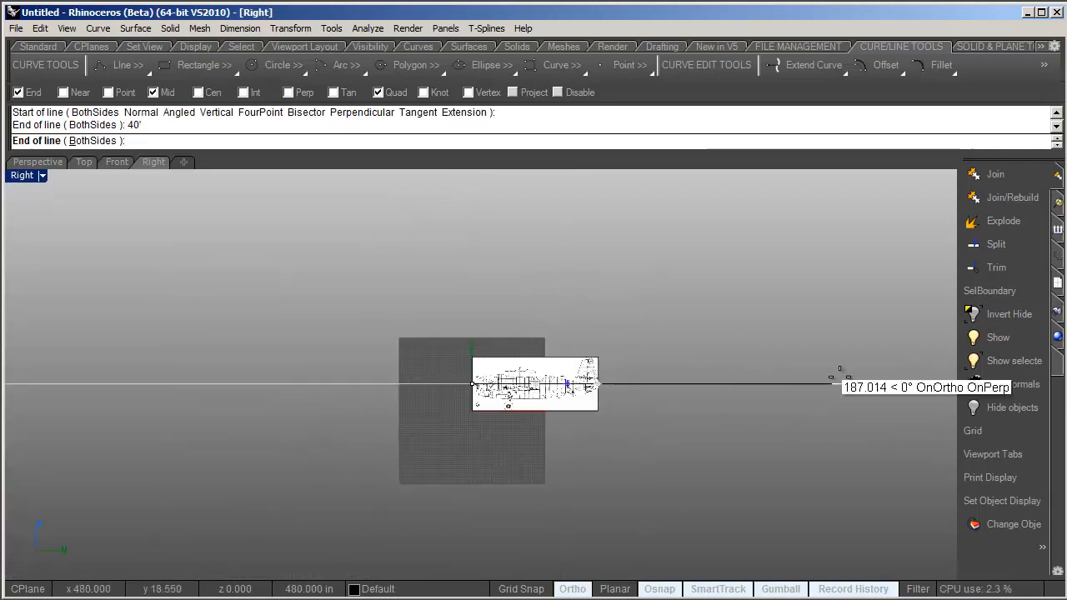
{"action": "right_click_drag", "start_coordinate": [839, 376], "coordinate": [409, 361]}
{"action": "scroll", "coordinate": [409, 361], "scroll_direction": "down", "scroll_amount": 6}
{"action": "left_click", "coordinate": [571, 355]}
Compare the picture frame's size with the 40' reference line in the Right viewport
{"action": "scroll", "coordinate": [277, 390], "scroll_direction": "up", "scroll_amount": 4}
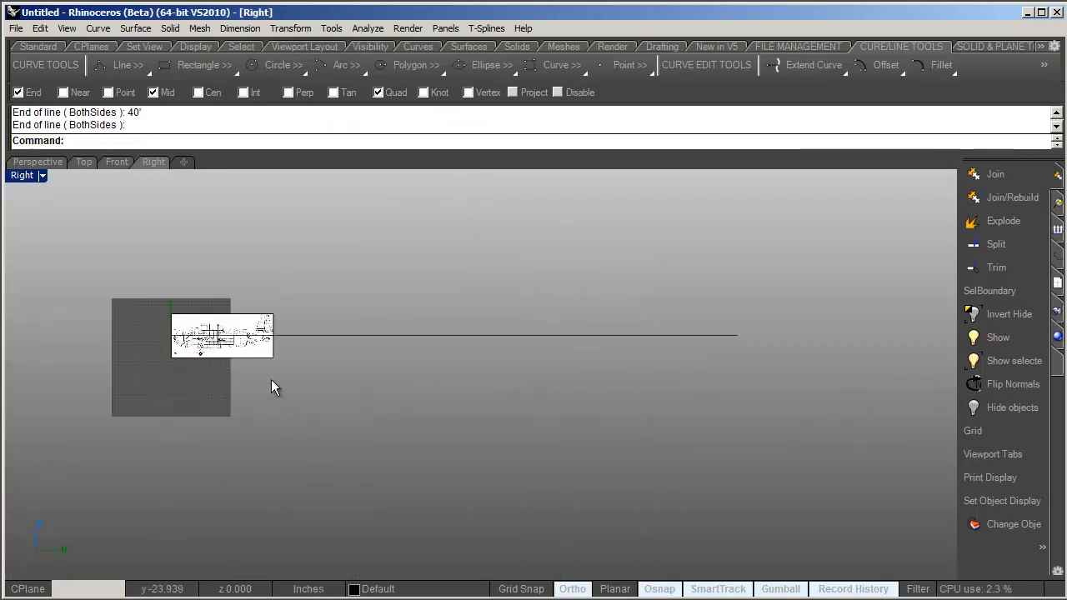
{"action": "left_click", "coordinate": [235, 357]}
{"action": "scroll", "coordinate": [212, 348], "scroll_direction": "up", "scroll_amount": 4}
{"action": "mouse_move", "coordinate": [200, 328]}
{"action": "right_mouse_down"}
{"action": "mouse_move", "coordinate": [220, 369]}
{"action": "mouse_move", "coordinate": [193, 396]}
{"action": "mouse_move", "coordinate": [217, 392]}
{"action": "right_mouse_up"}
{"action": "scroll", "coordinate": [215, 362], "scroll_direction": "down", "scroll_amount": 4}
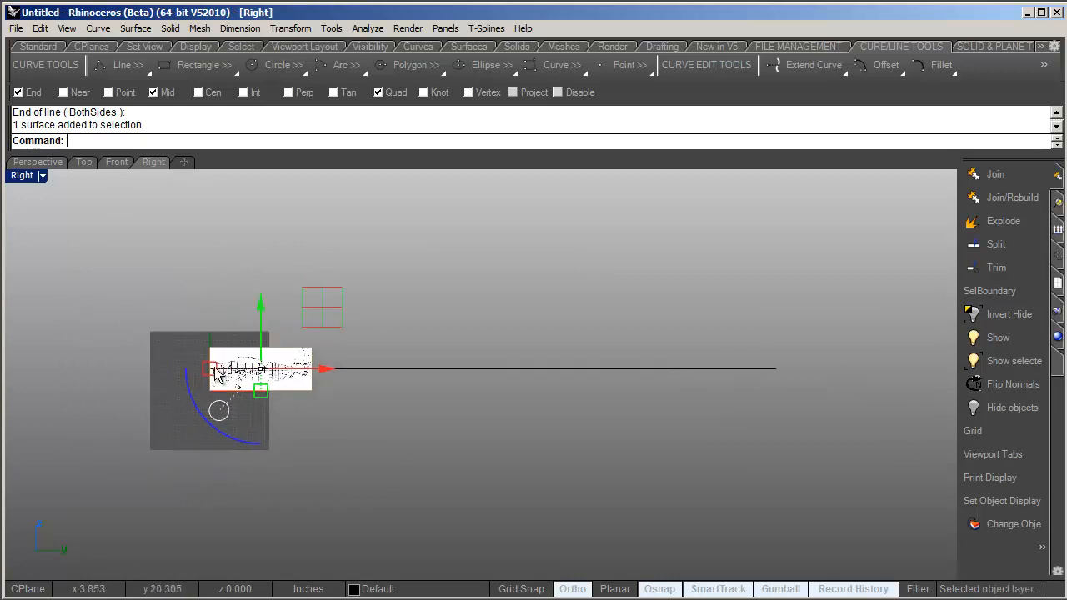
{"action": "middle_click", "coordinate": [215, 370]}
{"action": "left_click", "coordinate": [461, 314]}
{"action": "right_click_drag", "start_coordinate": [461, 313], "coordinate": [565, 315]}
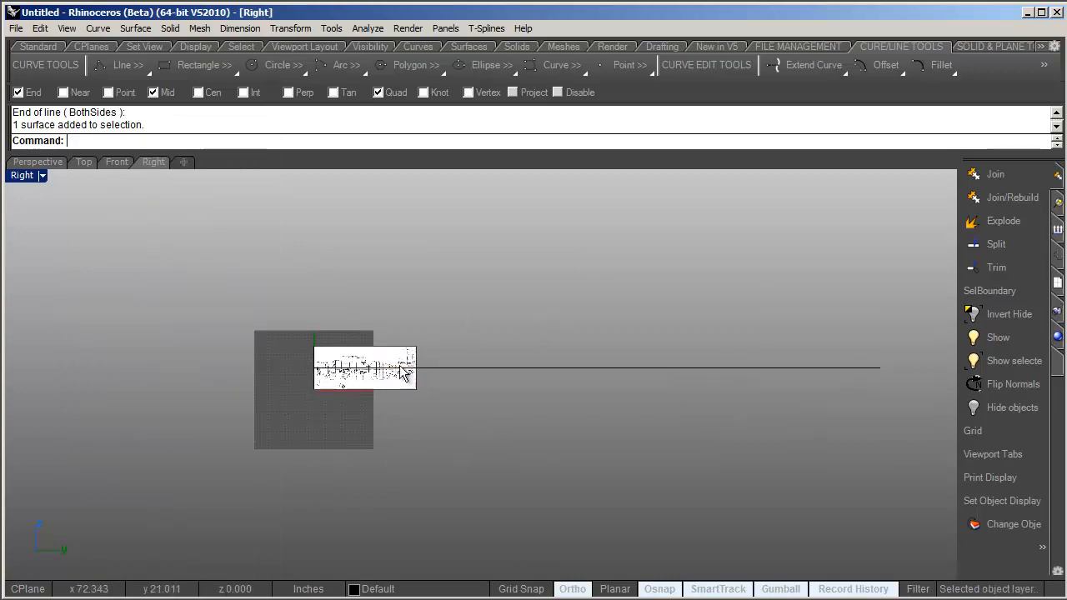
Scale the side-view picture frame in 2D from its nose-side edge midpoint, fitting its tail-side edge midpoint to the end of the 40' line
{"action": "left_click", "coordinate": [401, 358]}
{"action": "scroll", "coordinate": [379, 350], "scroll_direction": "up", "scroll_amount": 5}
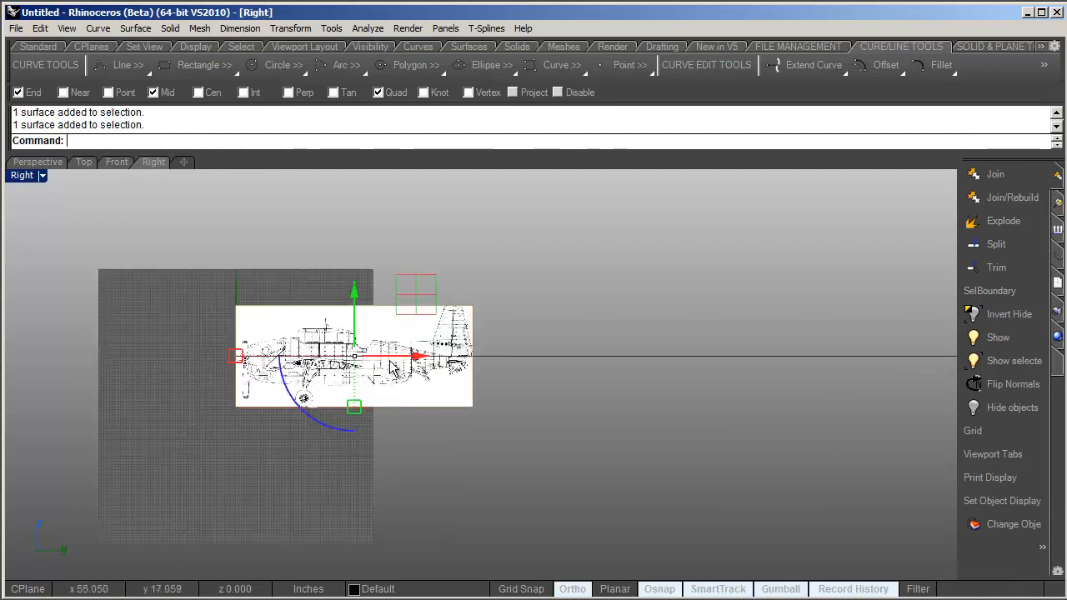
{"action": "left_click", "coordinate": [291, 28]}
{"action": "mouse_move", "coordinate": [261, 100]}
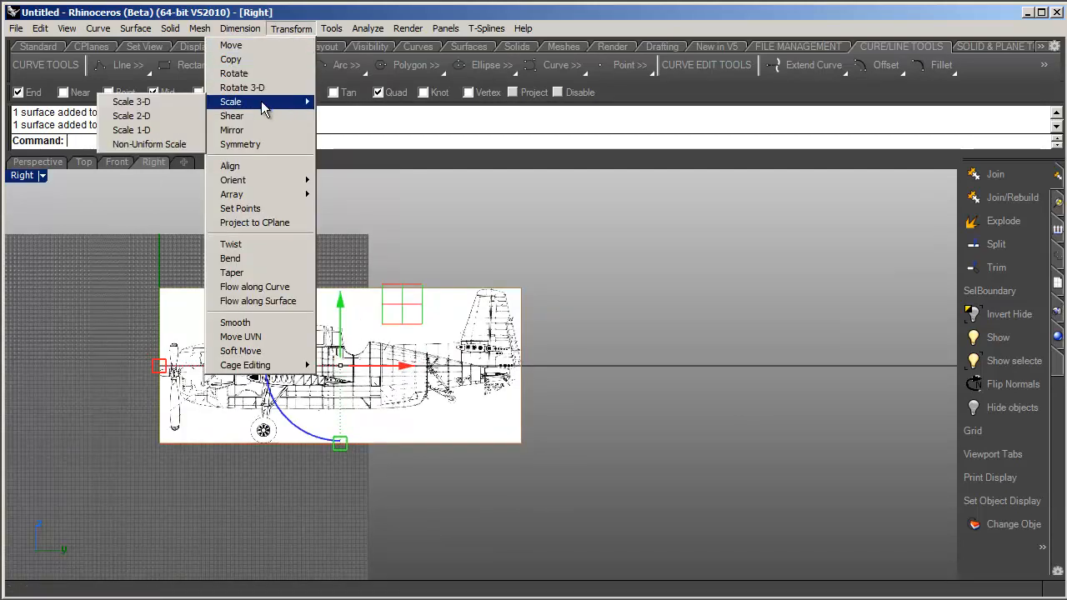
{"action": "left_click", "coordinate": [134, 116]}
{"action": "scroll", "coordinate": [117, 363], "scroll_direction": "up", "scroll_amount": 6}
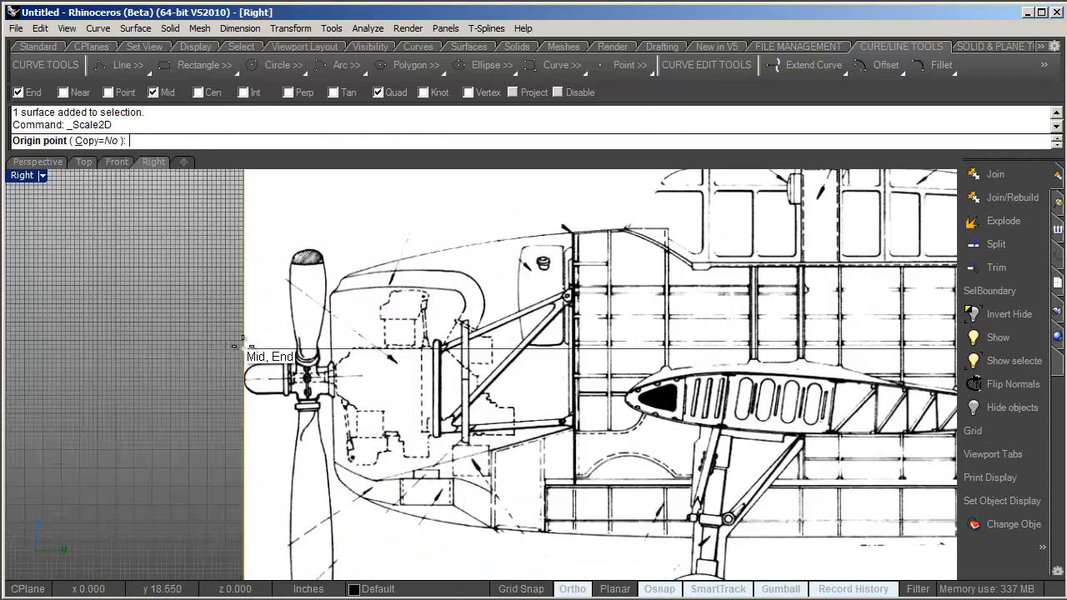
{"action": "left_click", "coordinate": [250, 348]}
{"action": "scroll", "coordinate": [254, 337], "scroll_direction": "down", "scroll_amount": 4}
{"action": "scroll", "coordinate": [253, 346], "scroll_direction": "up", "scroll_amount": 5}
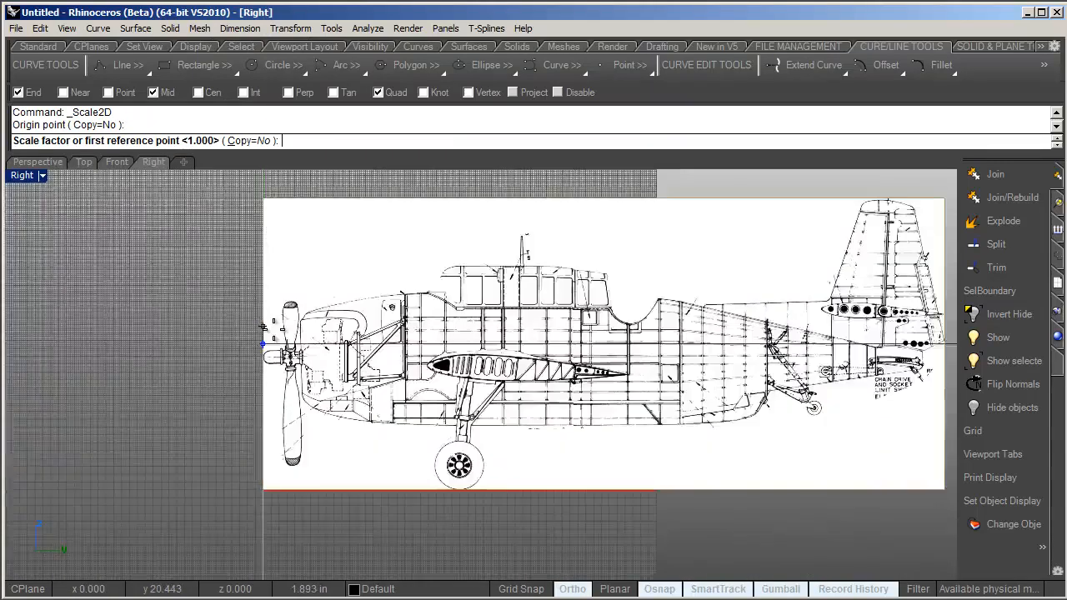
{"action": "right_click_drag", "start_coordinate": [251, 352], "coordinate": [87, 370]}
{"action": "scroll", "coordinate": [86, 370], "scroll_direction": "down", "scroll_amount": 4}
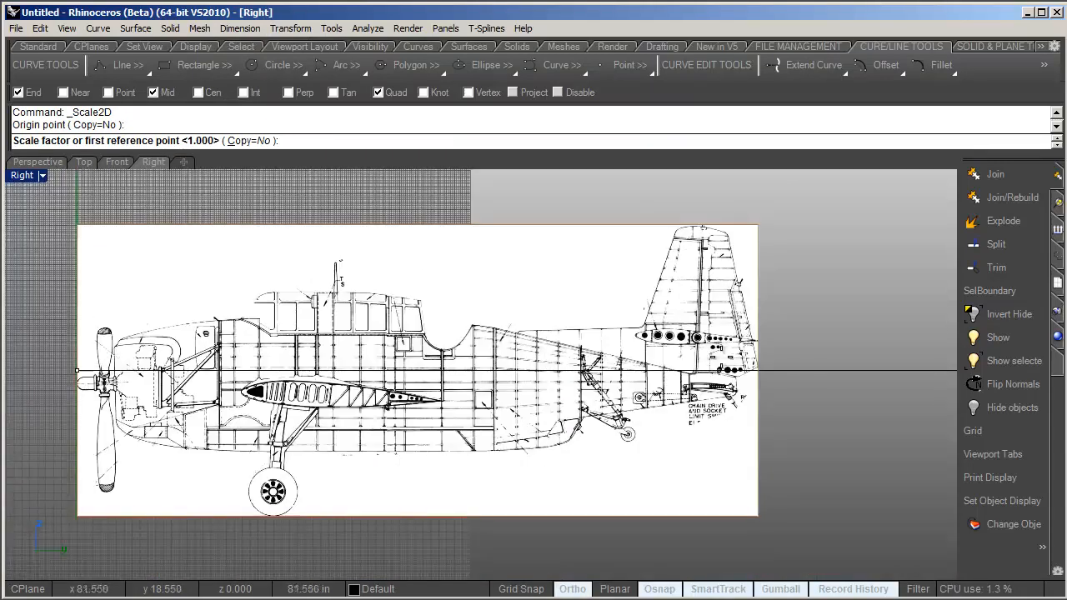
{"action": "scroll", "coordinate": [731, 384], "scroll_direction": "up", "scroll_amount": 6}
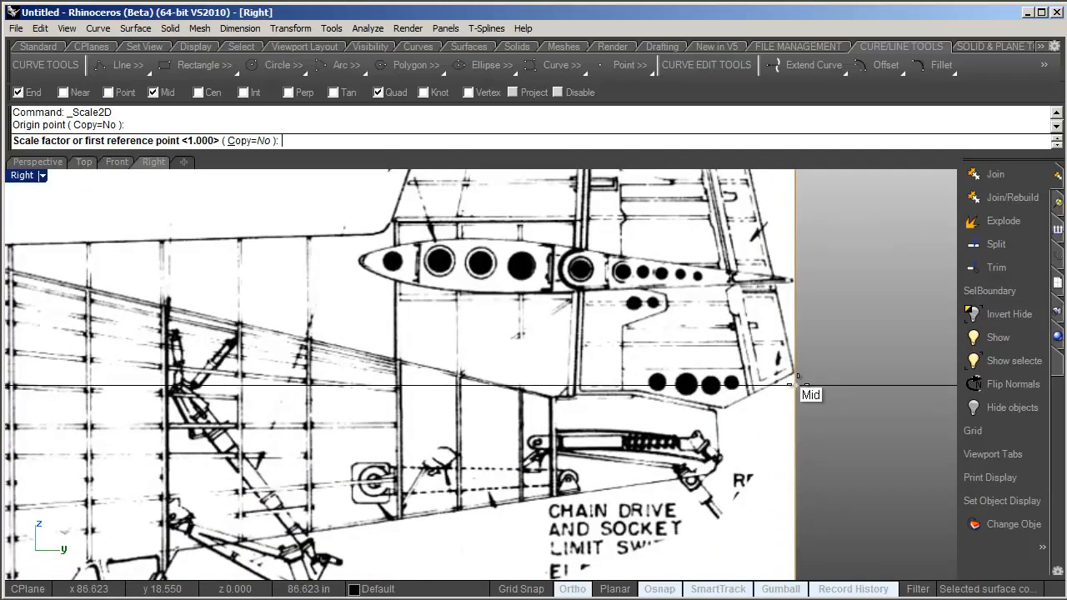
{"action": "left_click", "coordinate": [796, 384]}
{"action": "scroll", "coordinate": [796, 383], "scroll_direction": "down", "scroll_amount": 5}
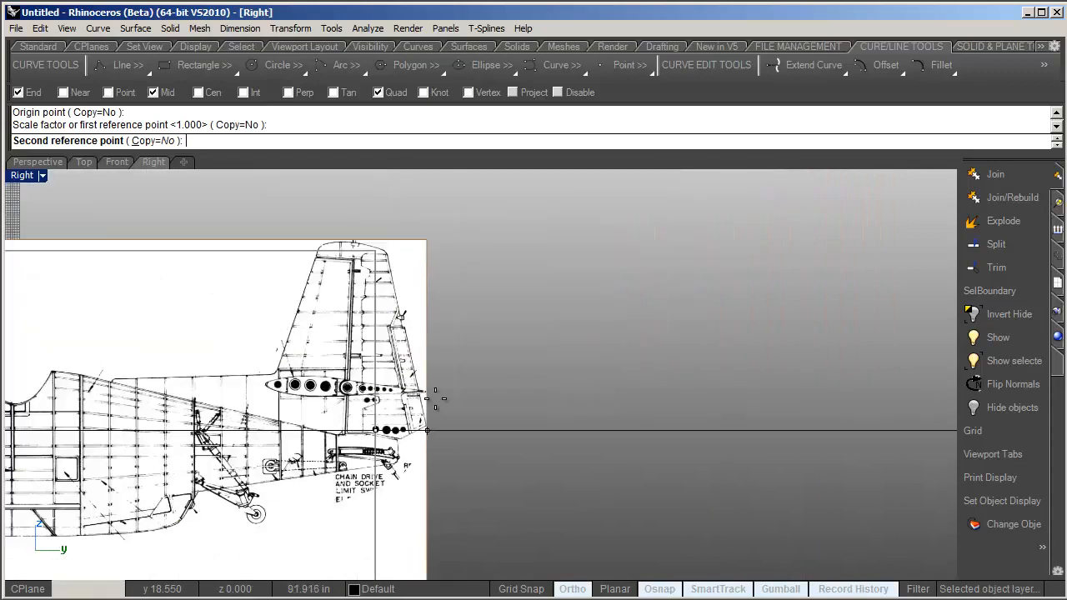
{"action": "scroll", "coordinate": [604, 424], "scroll_direction": "down", "scroll_amount": 3}
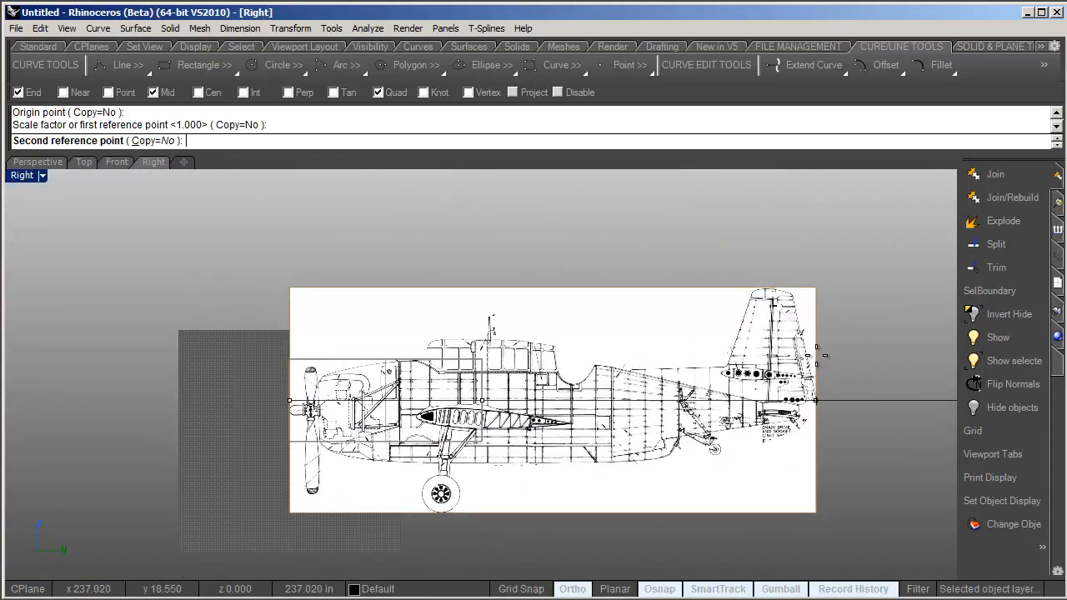
{"action": "scroll", "coordinate": [726, 340], "scroll_direction": "down", "scroll_amount": 2}
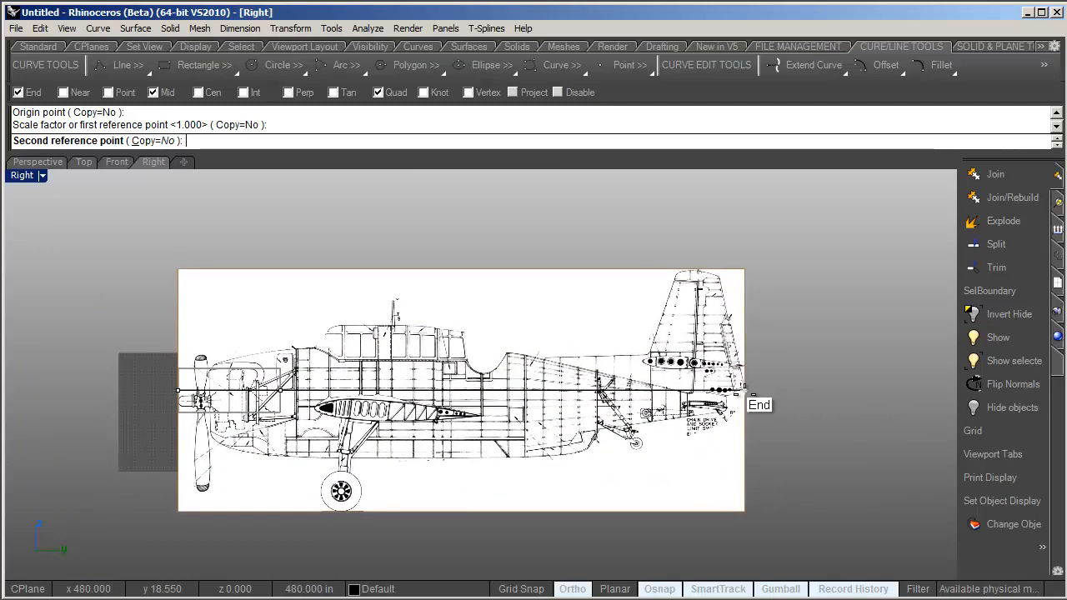
{"action": "left_click", "coordinate": [746, 395]}
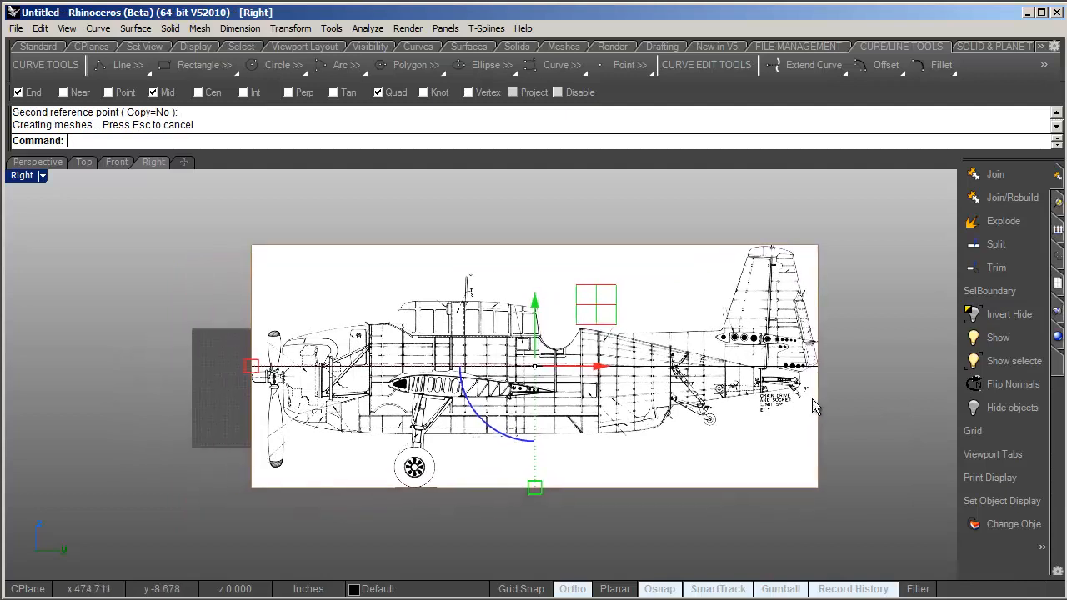
{"action": "right_click_drag", "start_coordinate": [649, 388], "coordinate": [598, 364]}
{"action": "left_click", "coordinate": [790, 293]}
{"action": "right_click_drag", "start_coordinate": [730, 379], "coordinate": [744, 435]}
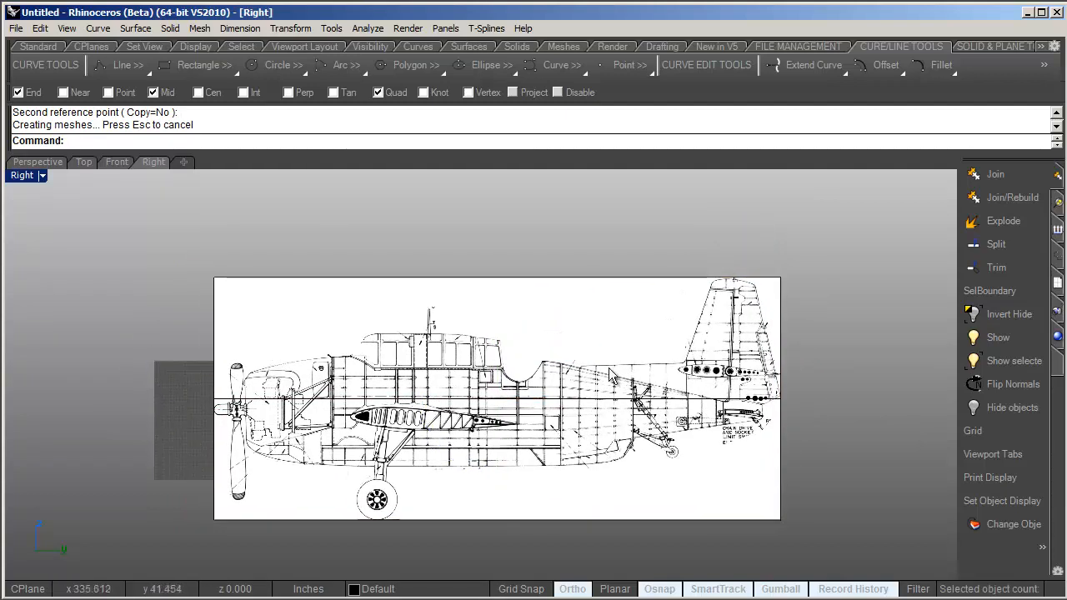
Move the scaled side-view frame from its lower nose-side corner to the origin by entering 0 as the target point
{"action": "left_click", "coordinate": [604, 338]}
{"action": "right_click_drag", "start_coordinate": [396, 354], "coordinate": [498, 319]}
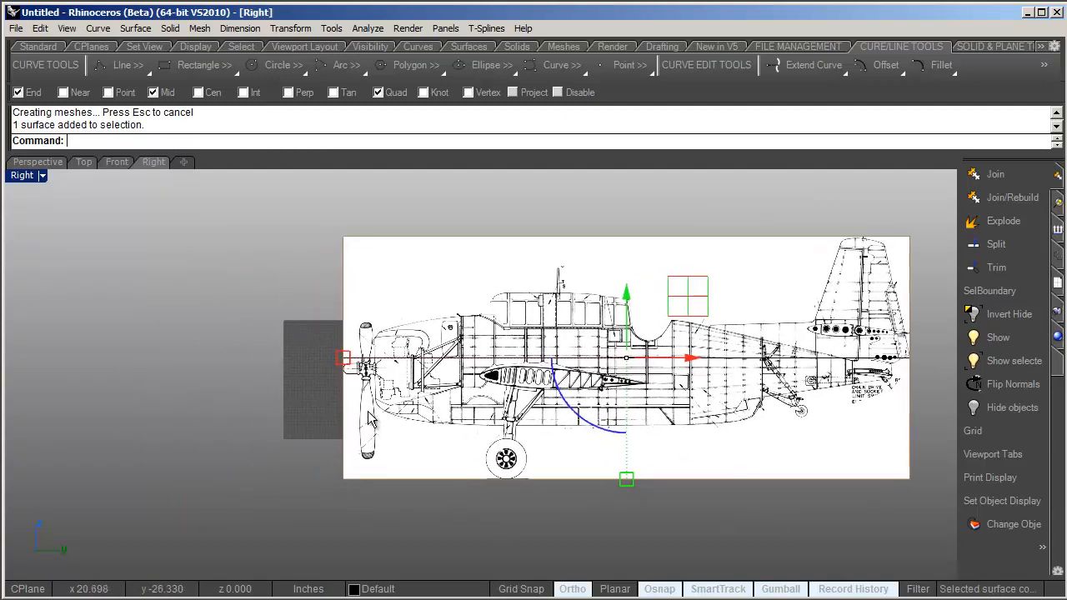
{"action": "type", "text": "M"}
{"action": "key", "text": "Return"}
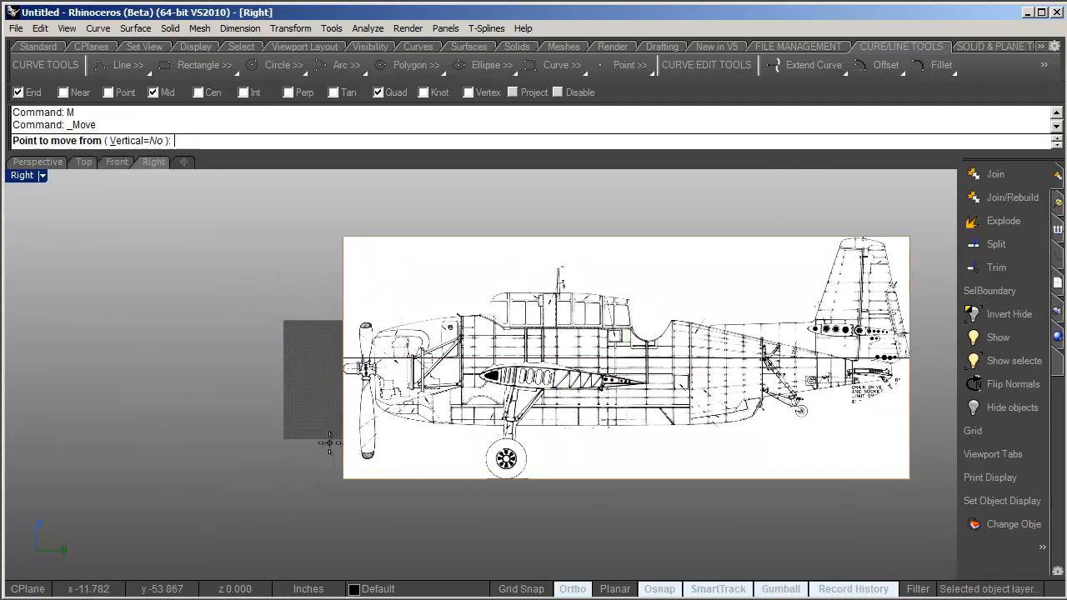
{"action": "left_click", "coordinate": [292, 28]}
{"action": "left_click", "coordinate": [282, 45]}
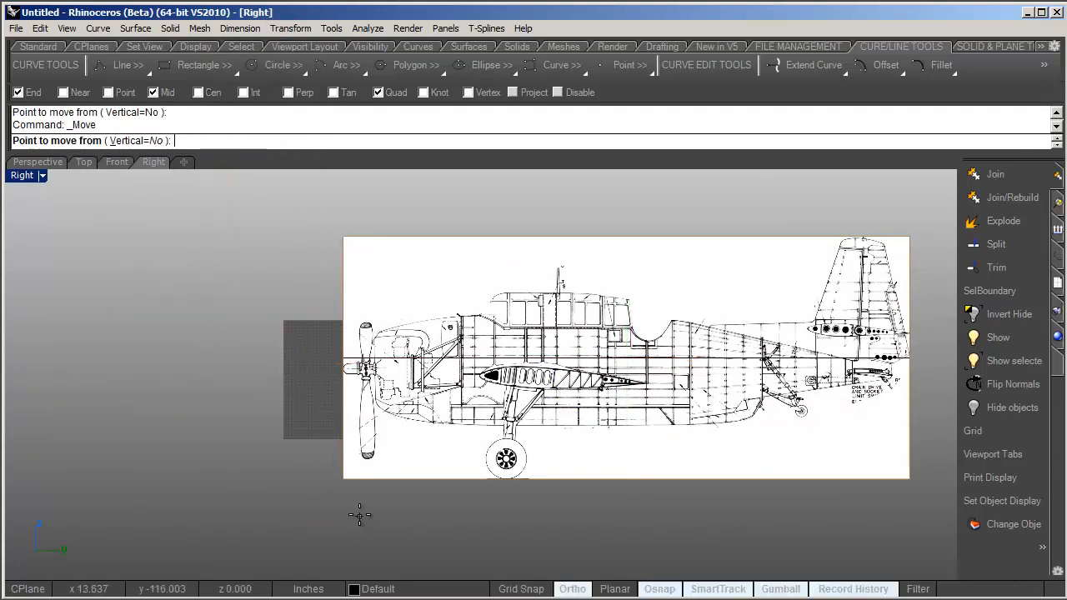
{"action": "left_click", "coordinate": [343, 479]}
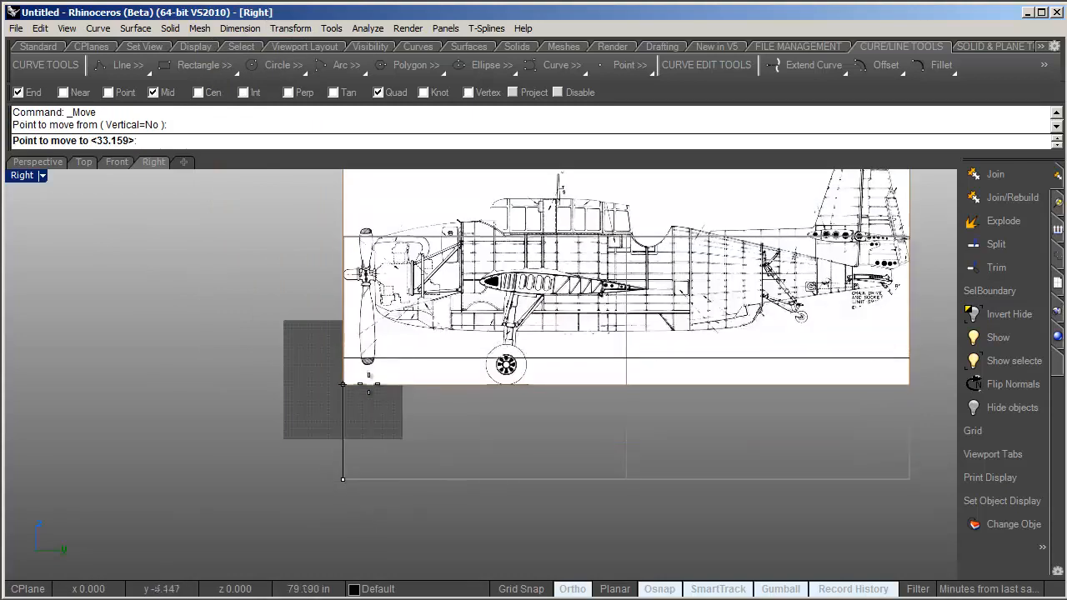
{"action": "type", "text": "0"}
{"action": "key", "text": "Return"}
{"action": "right_click_drag", "start_coordinate": [376, 408], "coordinate": [353, 503]}
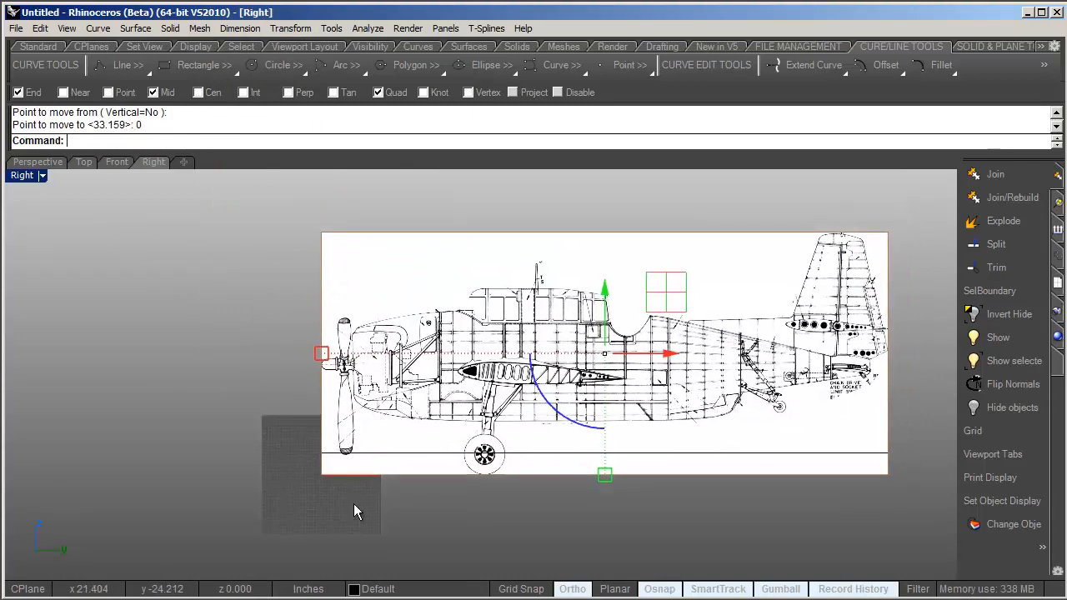
Delete the 40' reference line, choosing the curve rather than the surface of the picture frame
{"action": "left_click", "coordinate": [401, 453]}
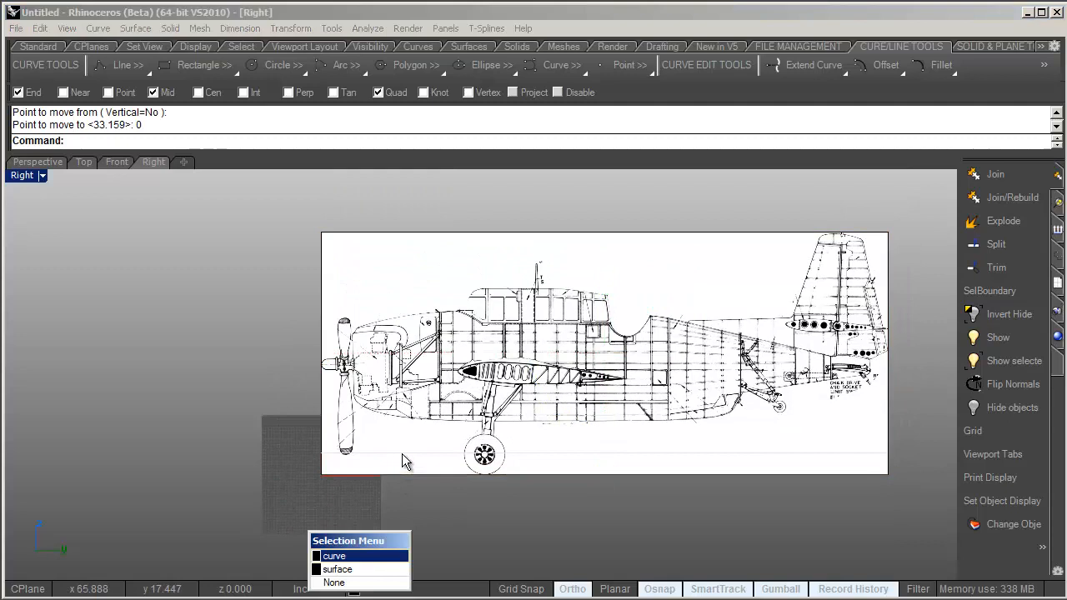
{"action": "left_click", "coordinate": [341, 555]}
{"action": "key", "text": "Delete"}
{"action": "scroll", "coordinate": [442, 496], "scroll_direction": "up", "scroll_amount": 6}
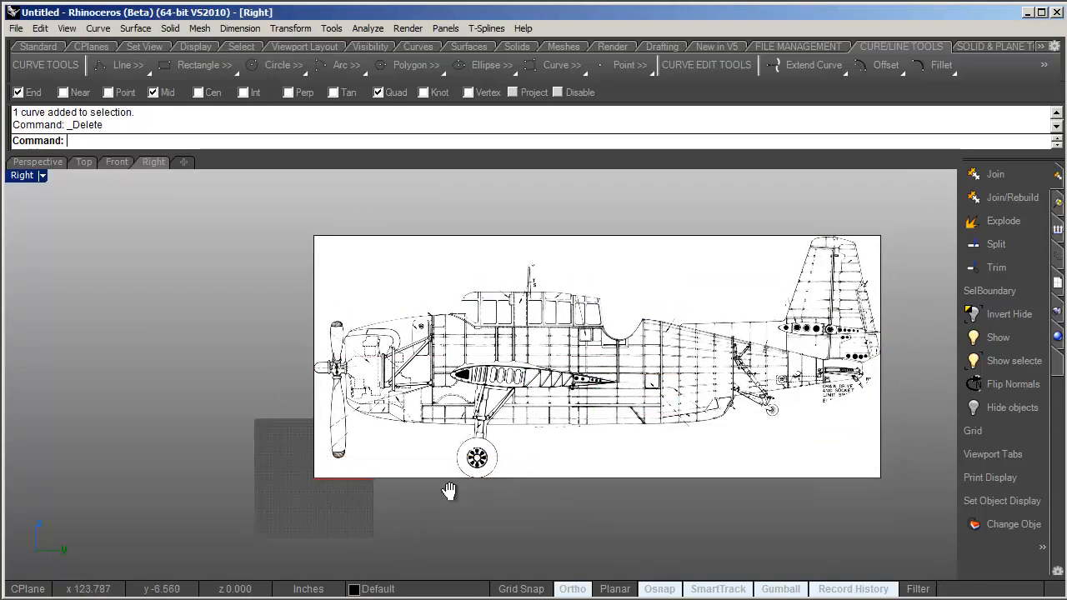
{"action": "scroll", "coordinate": [450, 406], "scroll_direction": "down", "scroll_amount": 3}
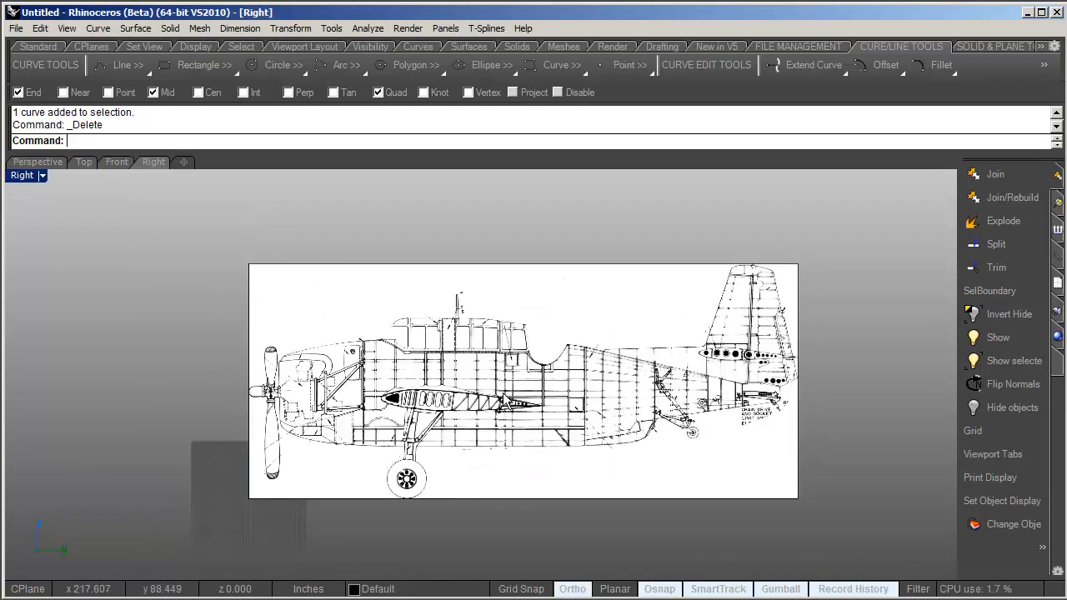
{"action": "right_click_drag", "start_coordinate": [504, 395], "coordinate": [491, 377]}
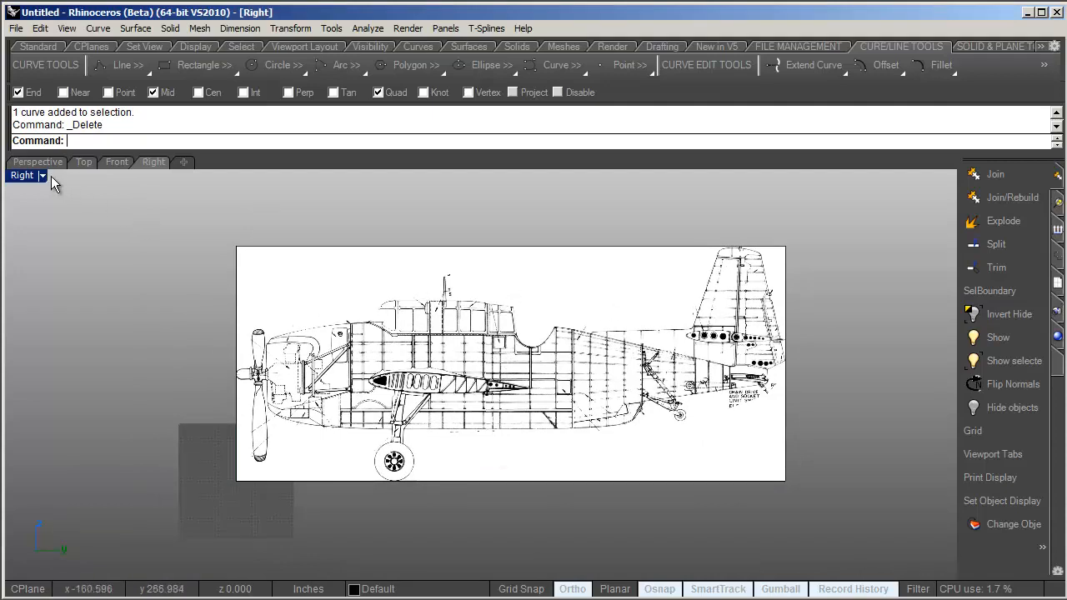
Examine the scaled side blueprint in the Perspective viewport and edge-on in the Top viewport
{"action": "double_click", "coordinate": [22, 176]}
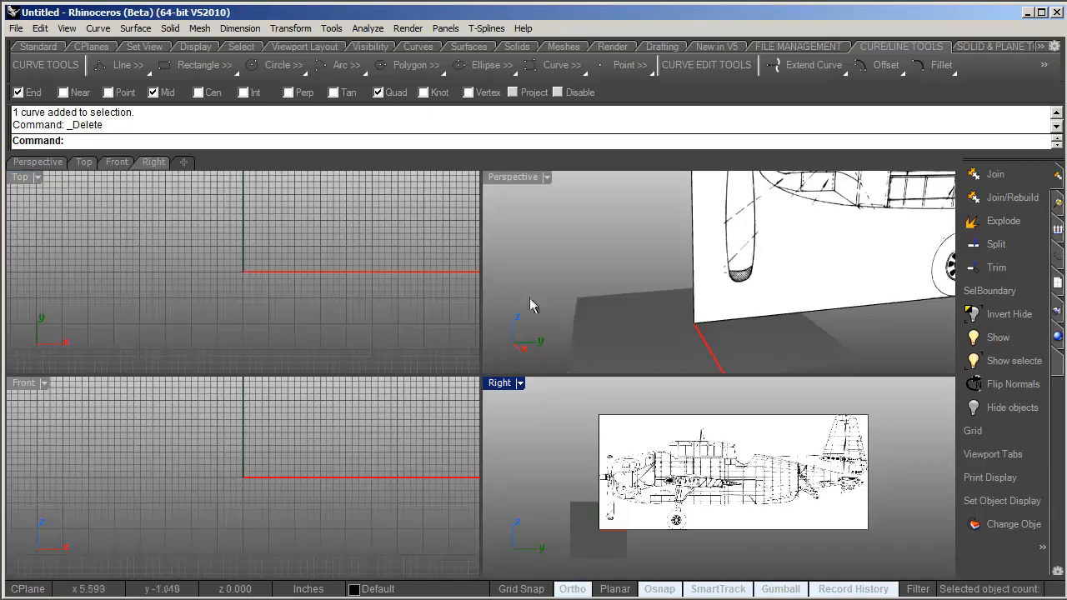
{"action": "double_click", "coordinate": [510, 177]}
{"action": "right_click_drag", "start_coordinate": [517, 250], "coordinate": [491, 408]}
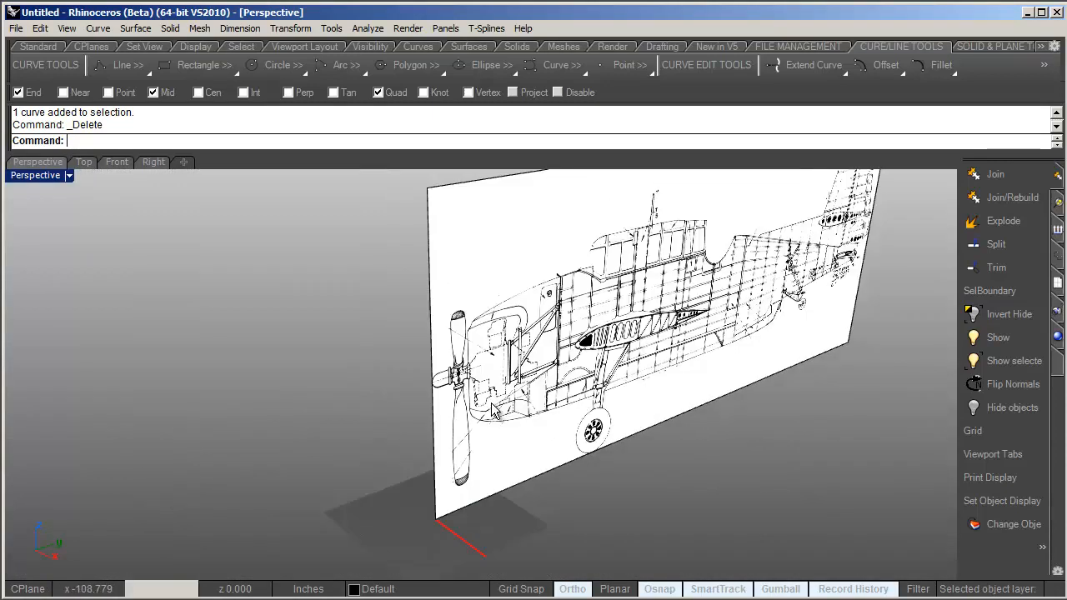
{"action": "left_click", "coordinate": [84, 162]}
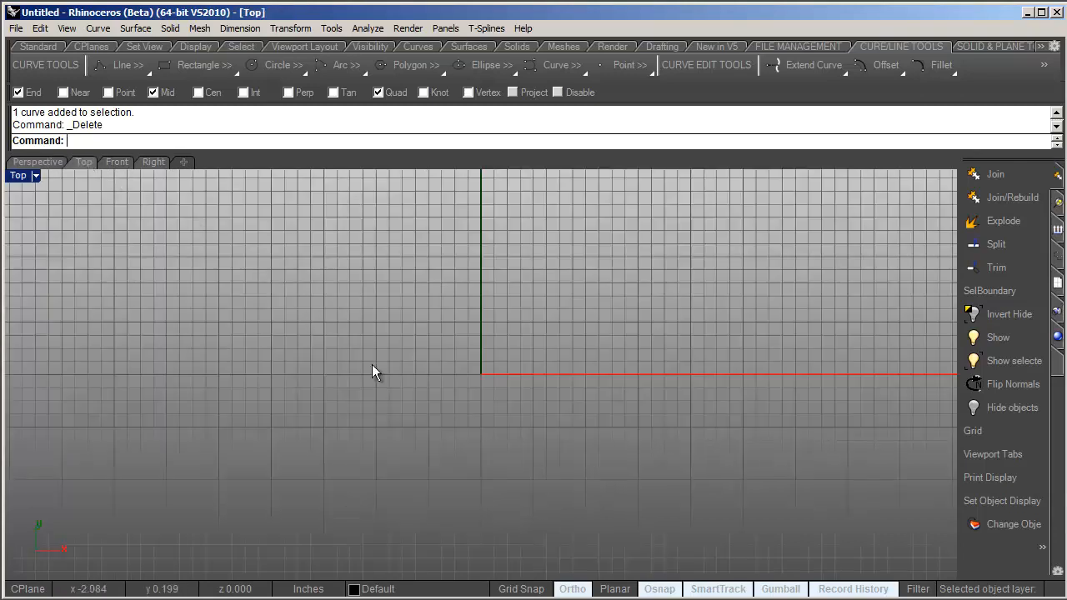
{"action": "scroll", "coordinate": [371, 364], "scroll_direction": "down", "scroll_amount": 20}
{"action": "right_click_drag", "start_coordinate": [469, 383], "coordinate": [464, 486]}
{"action": "scroll", "coordinate": [473, 408], "scroll_direction": "down", "scroll_amount": 4}
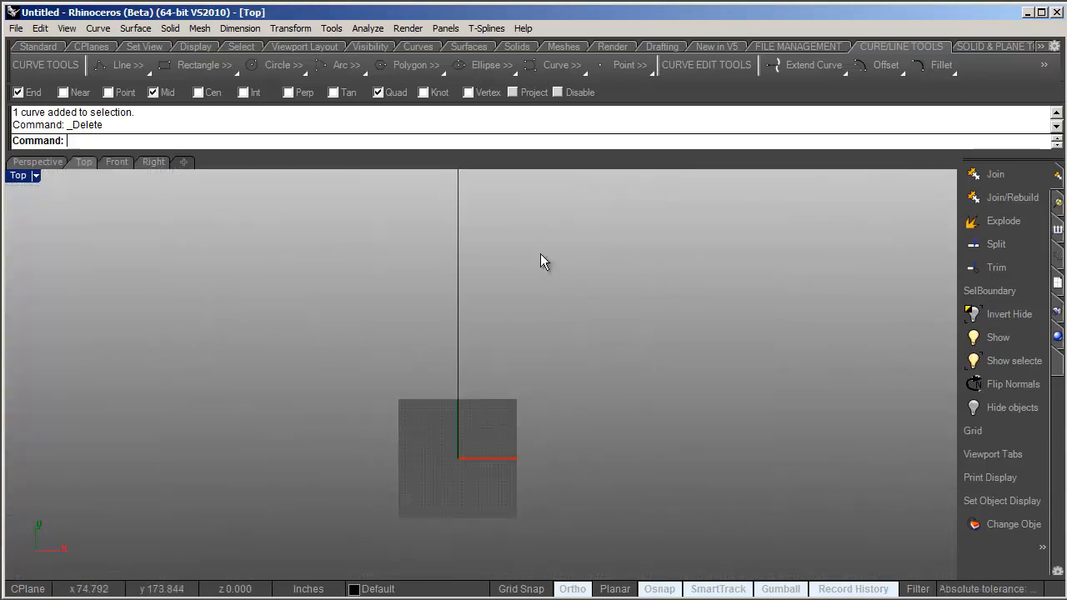
{"action": "left_click_drag", "start_coordinate": [540, 254], "coordinate": [363, 371]}
{"action": "right_click_drag", "start_coordinate": [363, 370], "coordinate": [365, 460]}
{"action": "scroll", "coordinate": [424, 415], "scroll_direction": "down", "scroll_amount": 4}
{"action": "right_click_drag", "start_coordinate": [354, 394], "coordinate": [384, 414]}
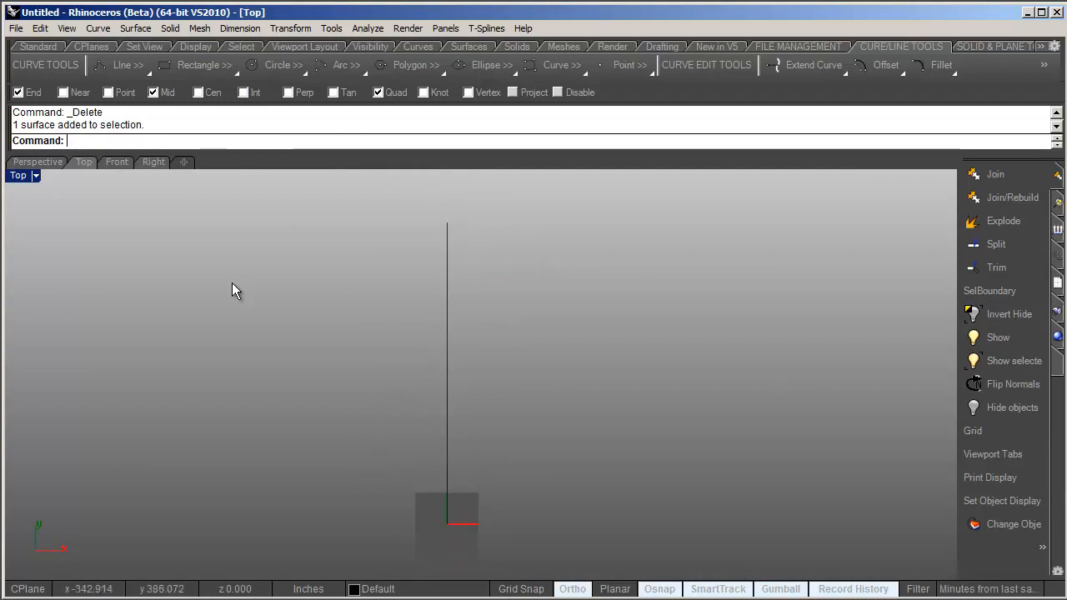
Place the avenger_top image as a picture frame in the Top viewport, beside the edge-on side blueprint, and select it
{"action": "type", "text": "PictureFrame"}
{"action": "key", "text": "Return"}
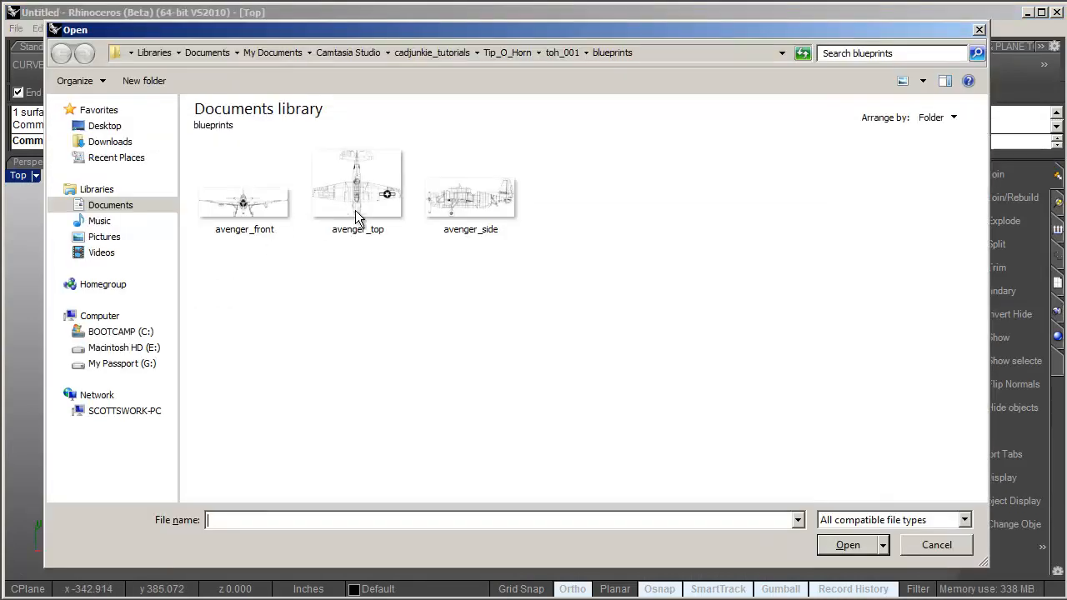
{"action": "left_click", "coordinate": [847, 545]}
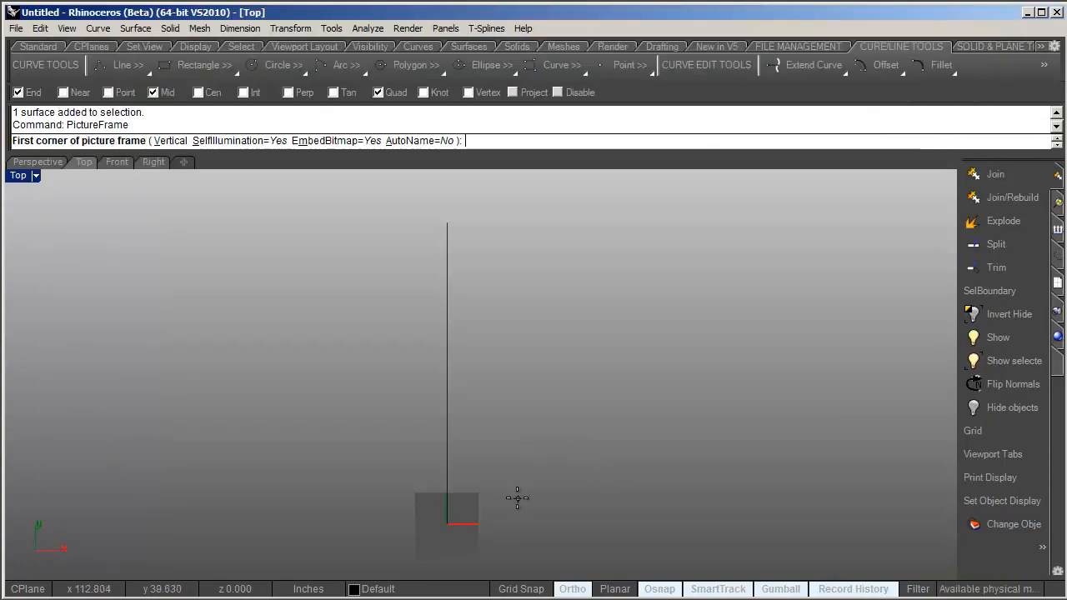
{"action": "left_click", "coordinate": [494, 504]}
{"action": "left_click", "coordinate": [833, 252]}
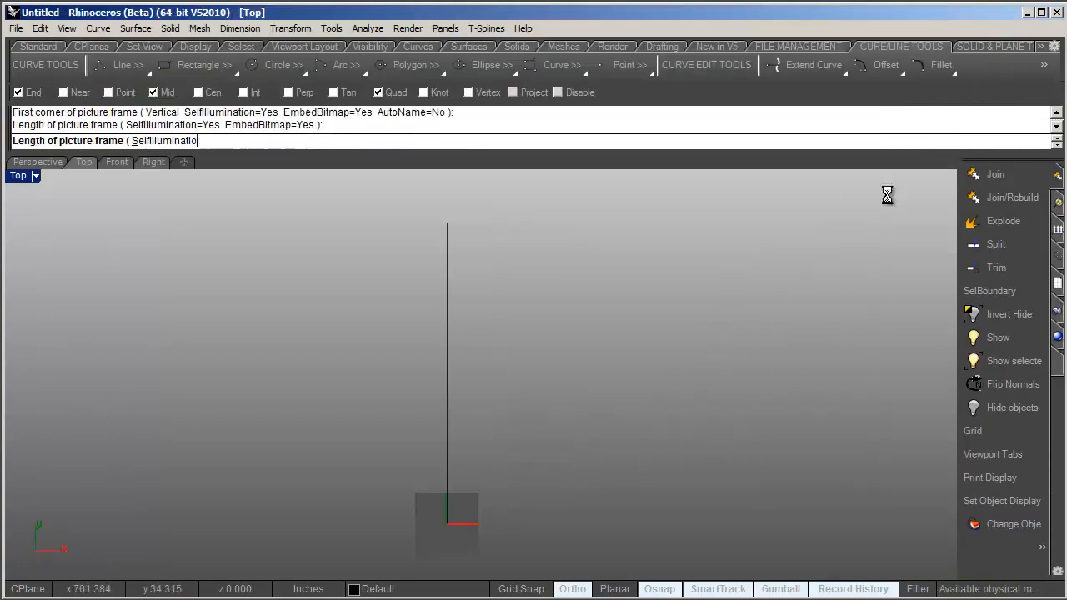
{"action": "right_click_drag", "start_coordinate": [744, 333], "coordinate": [621, 345]}
{"action": "left_click", "coordinate": [518, 385]}
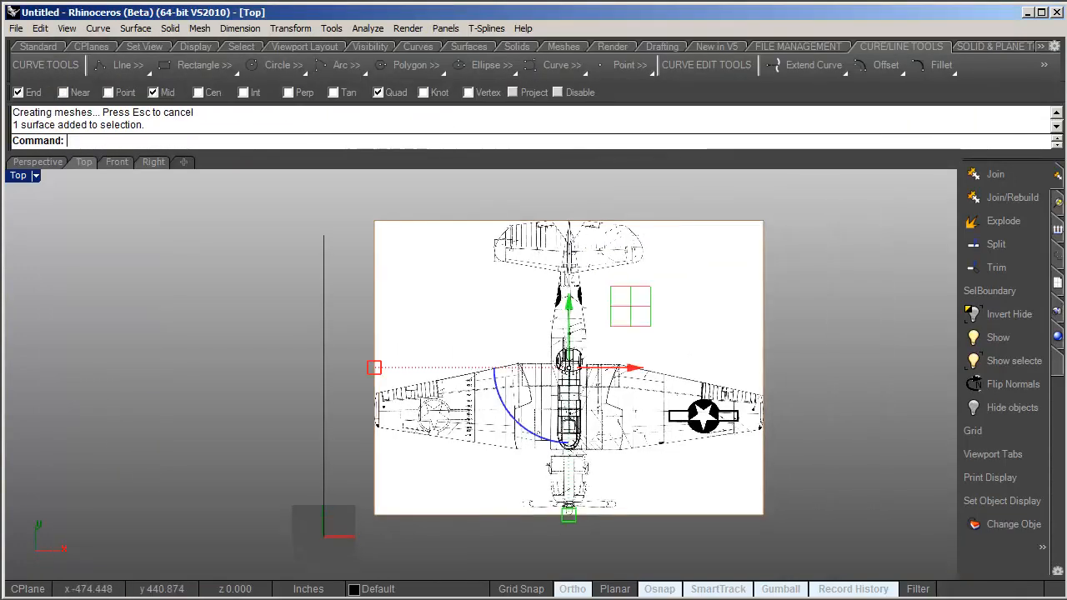
In the Perspective viewport, move the top-view frame from its nose-side edge midpoint to the upper nose-side corner of the side-view frame
{"action": "left_click", "coordinate": [48, 162]}
{"action": "right_click_drag", "start_coordinate": [695, 378], "coordinate": [586, 385]}
{"action": "scroll", "coordinate": [741, 396], "scroll_direction": "down", "scroll_amount": 5}
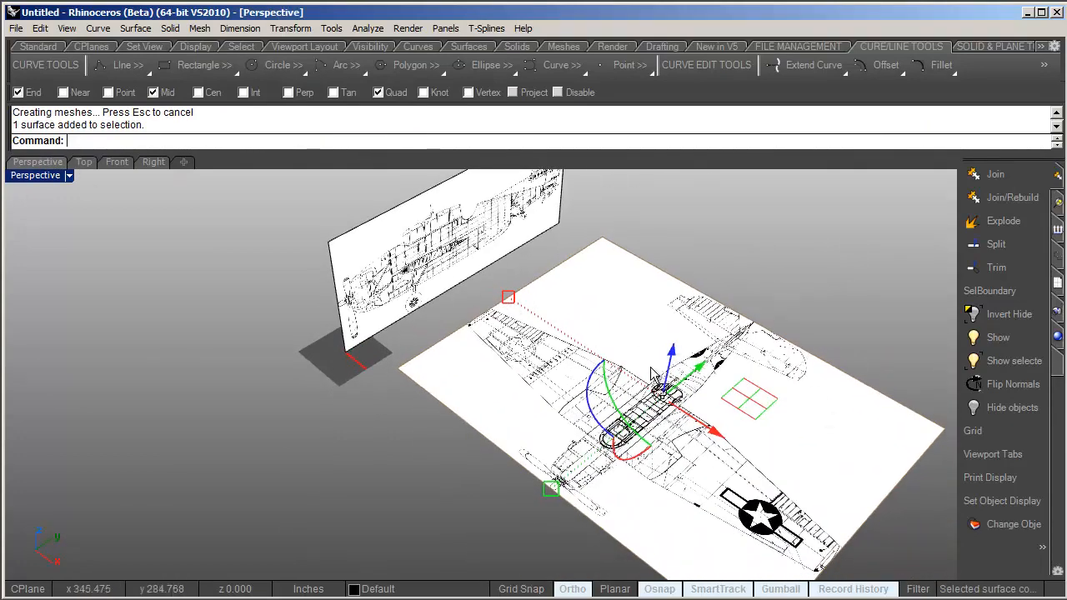
{"action": "right_click_drag", "start_coordinate": [737, 350], "coordinate": [550, 357], "text": "shift"}
{"action": "right_click_drag", "start_coordinate": [574, 422], "coordinate": [621, 407]}
{"action": "scroll", "coordinate": [470, 486], "scroll_direction": "up", "scroll_amount": 6}
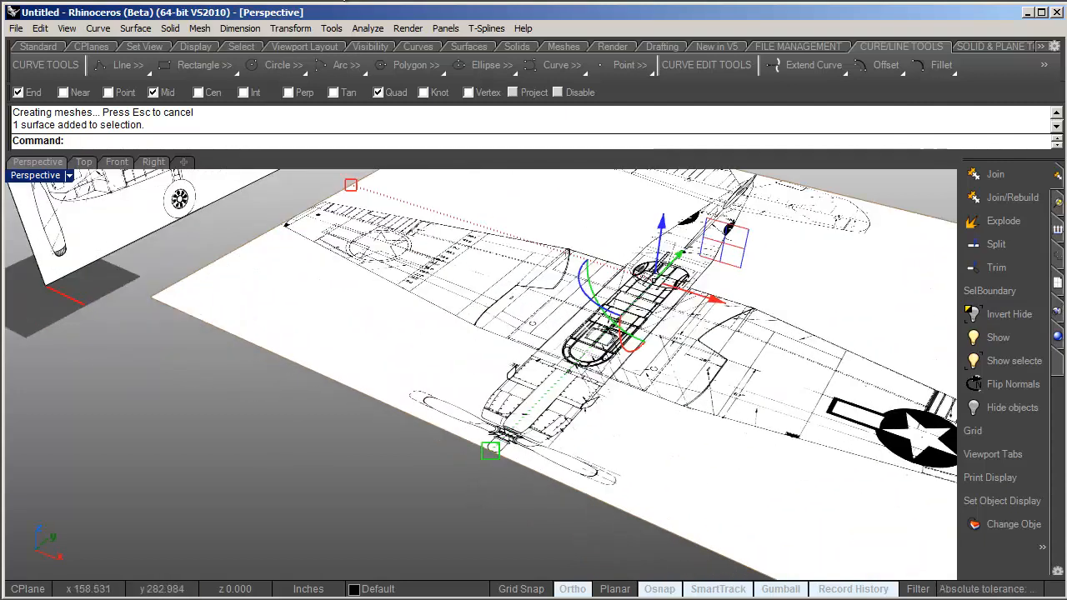
{"action": "left_click", "coordinate": [300, 33]}
{"action": "left_click", "coordinate": [278, 48]}
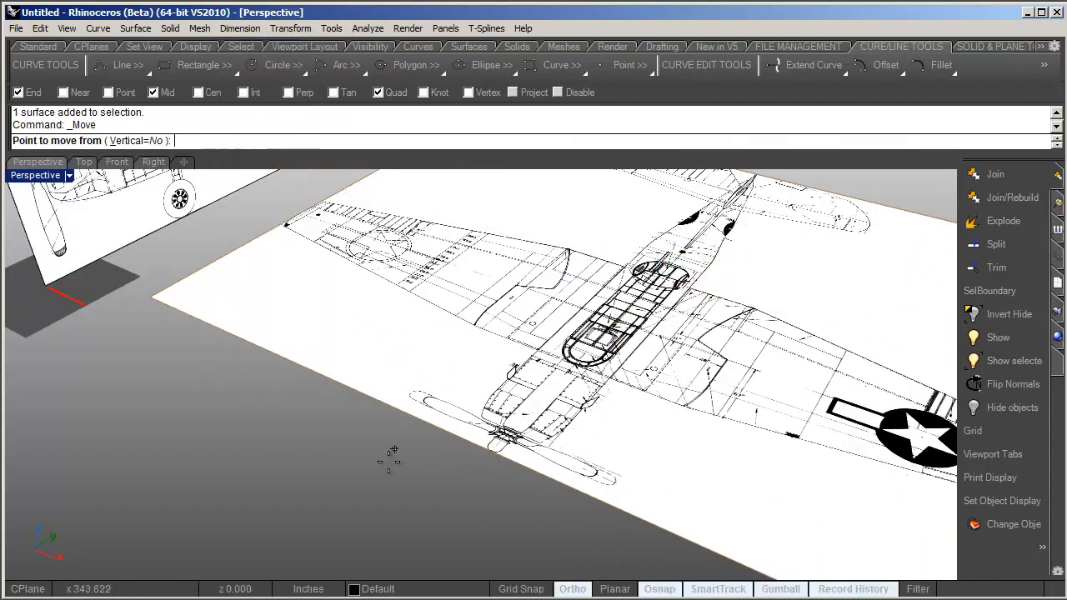
{"action": "left_click", "coordinate": [482, 454]}
{"action": "scroll", "coordinate": [481, 454], "scroll_direction": "down", "scroll_amount": 5}
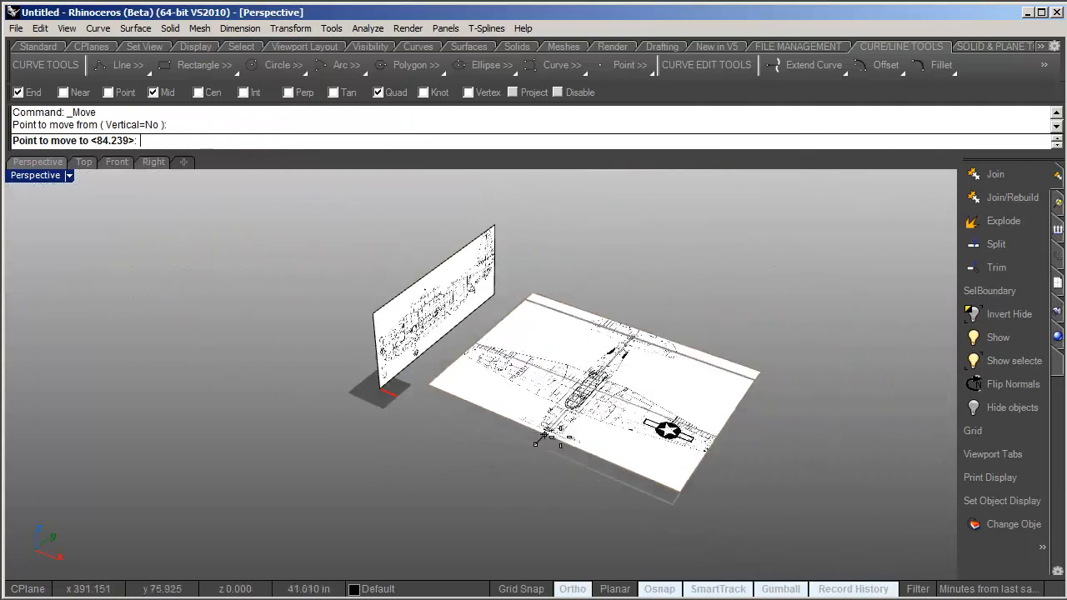
{"action": "scroll", "coordinate": [560, 521], "scroll_direction": "up", "scroll_amount": 4}
{"action": "right_click_drag", "start_coordinate": [561, 522], "coordinate": [372, 348]}
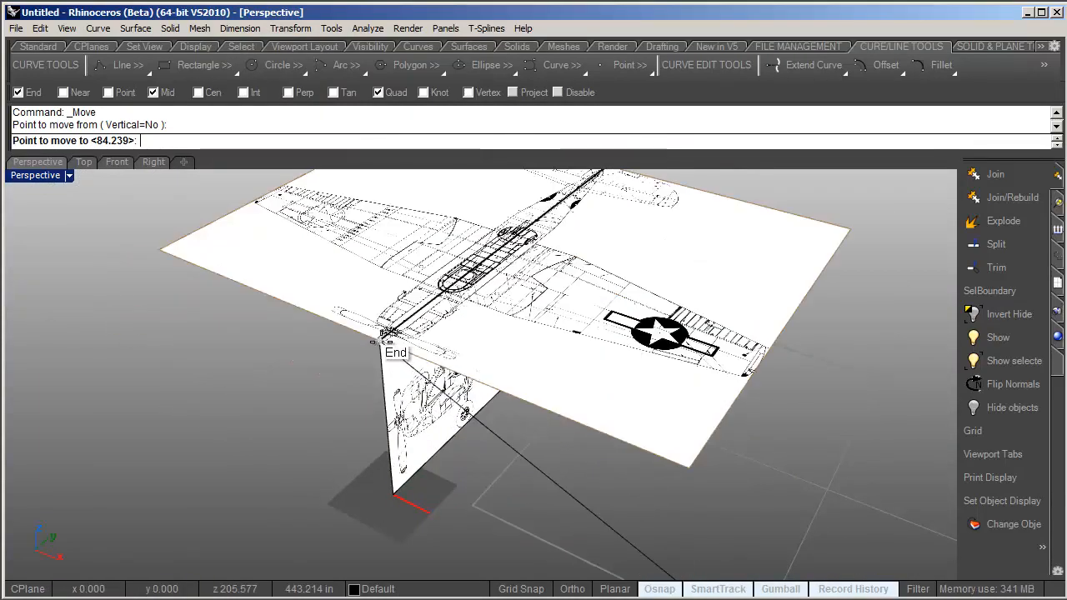
{"action": "left_click", "coordinate": [373, 342]}
Inspect how the top blueprint lines up with the side blueprint toward the tail in the Perspective viewport
{"action": "right_click_drag", "start_coordinate": [542, 381], "coordinate": [518, 334]}
{"action": "scroll", "coordinate": [881, 401], "scroll_direction": "up", "scroll_amount": 7}
{"action": "scroll", "coordinate": [776, 375], "scroll_direction": "down", "scroll_amount": 3}
{"action": "right_click_drag", "start_coordinate": [637, 359], "coordinate": [639, 408]}
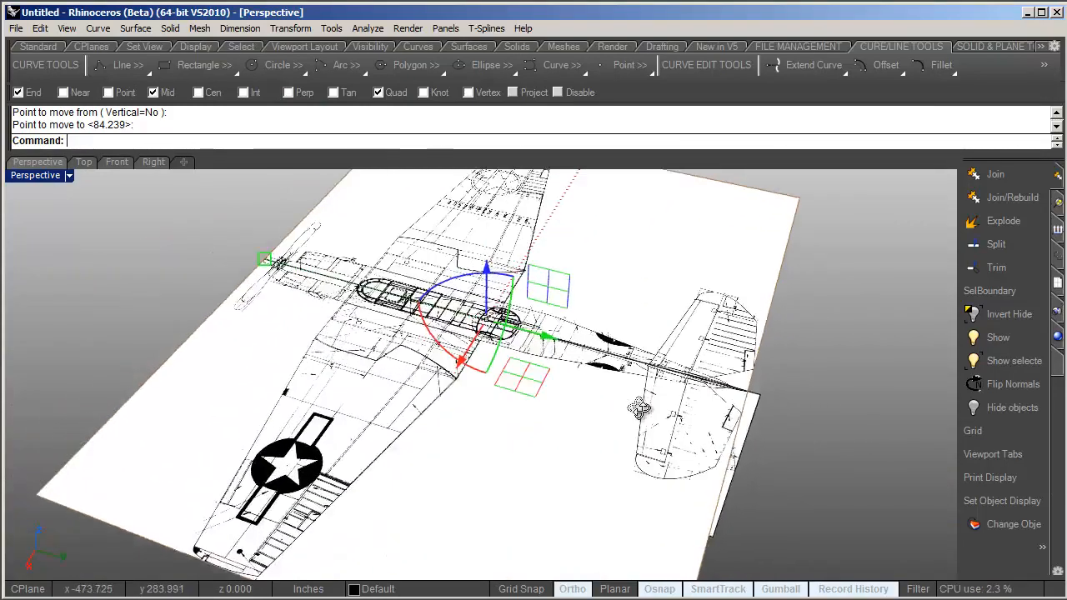
Scale the top-view frame in 2D from its nose-side edge midpoint so its tail edge meets the side-view frame's upper tail corner
{"action": "right_click_drag", "start_coordinate": [592, 342], "coordinate": [631, 398], "text": "shift"}
{"action": "right_click_drag", "start_coordinate": [333, 333], "coordinate": [316, 283]}
{"action": "scroll", "coordinate": [300, 312], "scroll_direction": "down", "scroll_amount": 2}
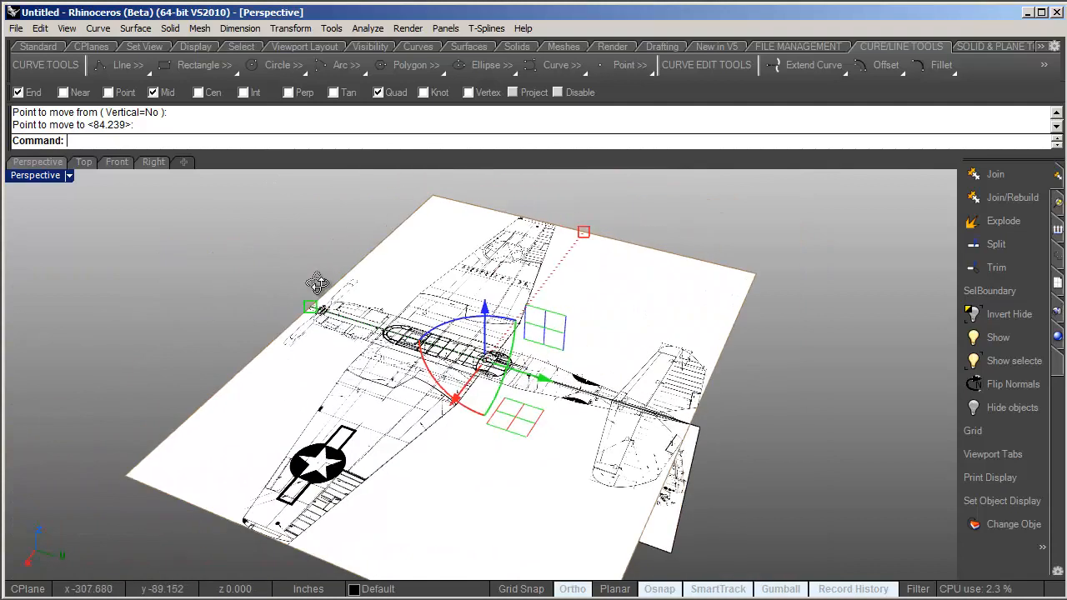
{"action": "left_click", "coordinate": [288, 28]}
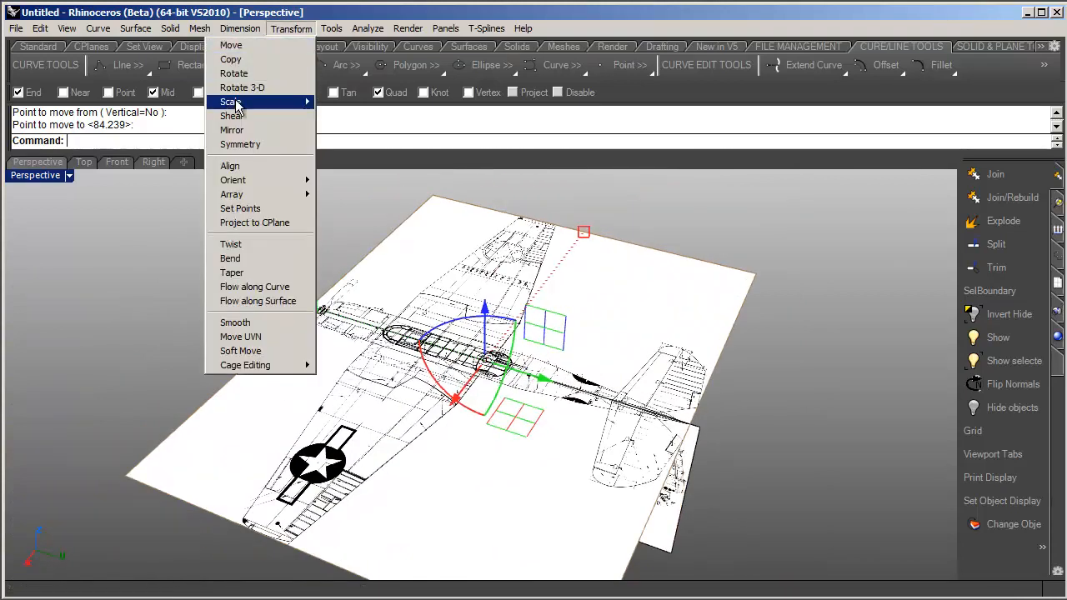
{"action": "mouse_move", "coordinate": [237, 105]}
{"action": "left_click", "coordinate": [132, 116]}
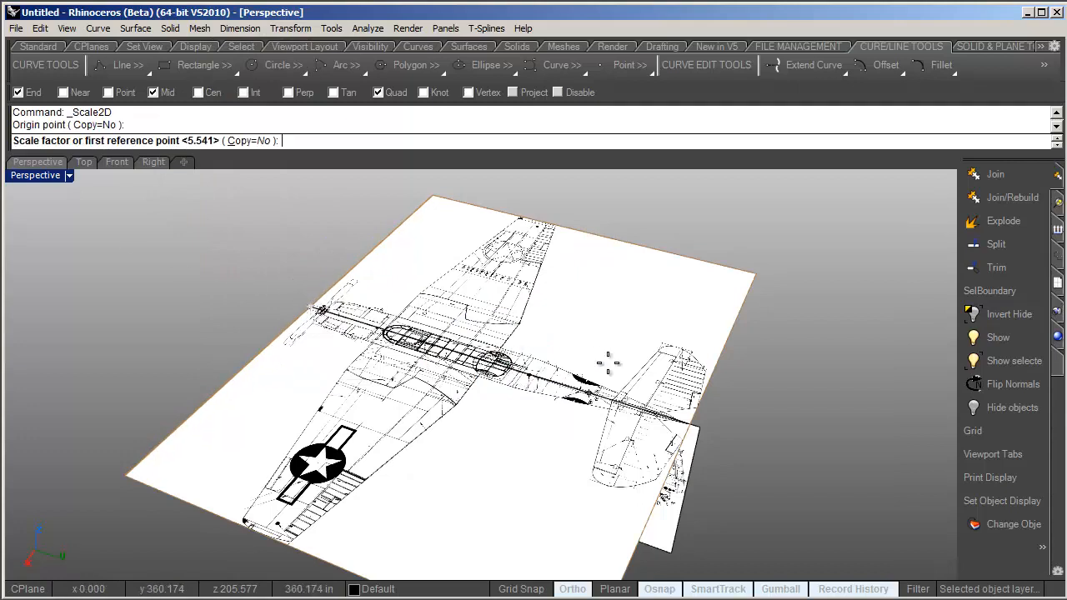
{"action": "scroll", "coordinate": [608, 360], "scroll_direction": "up", "scroll_amount": 8}
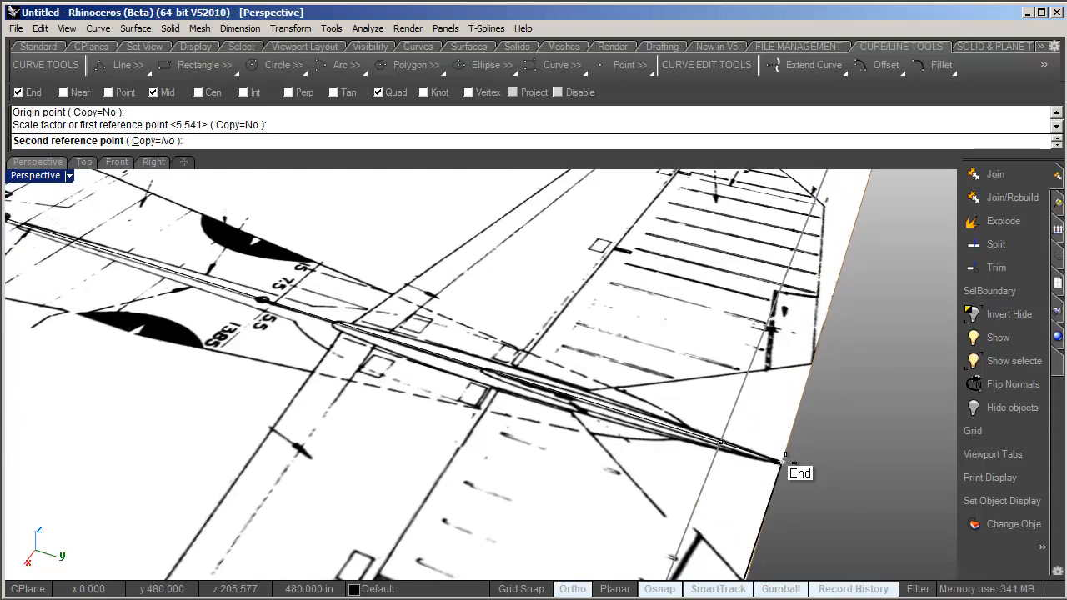
{"action": "left_click", "coordinate": [782, 461]}
{"action": "scroll", "coordinate": [583, 307], "scroll_direction": "down", "scroll_amount": 8}
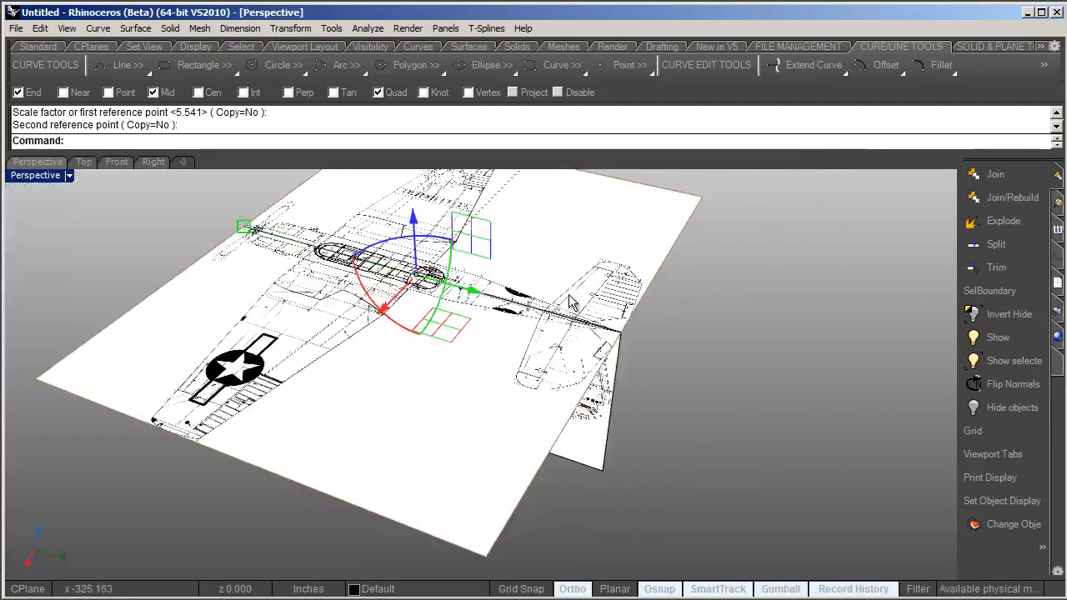
{"action": "right_click_drag", "start_coordinate": [589, 301], "coordinate": [776, 244]}
{"action": "right_click_drag", "start_coordinate": [491, 349], "coordinate": [594, 355], "text": "shift"}
{"action": "right_click_drag", "start_coordinate": [664, 354], "coordinate": [633, 282], "text": "shift"}
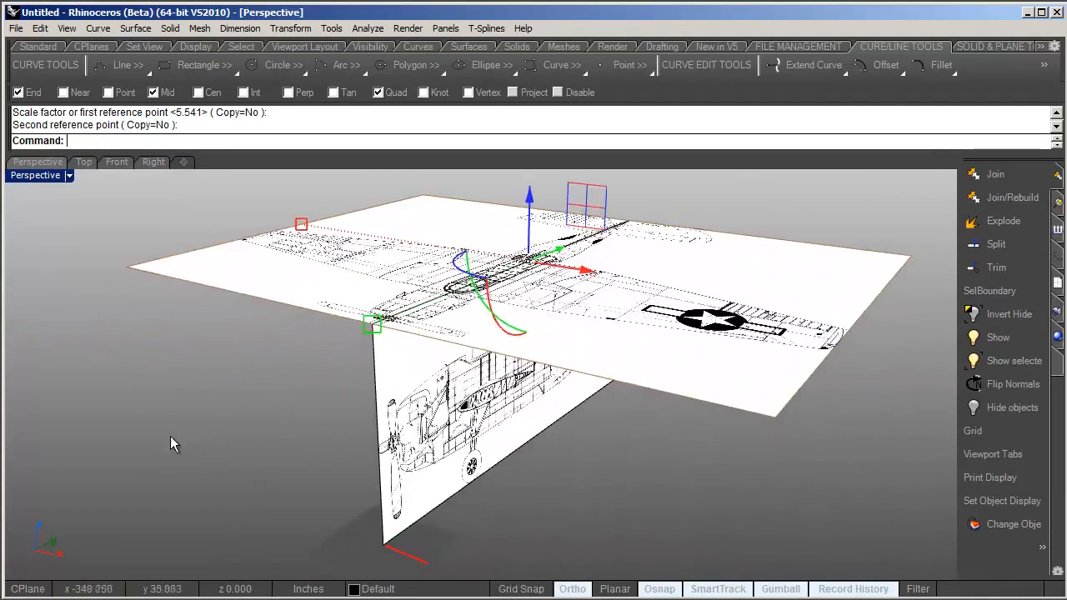
Move the top-view frame down from its nose-side edge midpoint to the midpoint of the side-view frame's vertical nose edge
{"action": "left_click", "coordinate": [172, 443]}
{"action": "right_click_drag", "start_coordinate": [563, 315], "coordinate": [533, 409]}
{"action": "left_click", "coordinate": [534, 409]}
{"action": "left_click", "coordinate": [359, 556]}
{"action": "right_click_drag", "start_coordinate": [302, 372], "coordinate": [271, 286]}
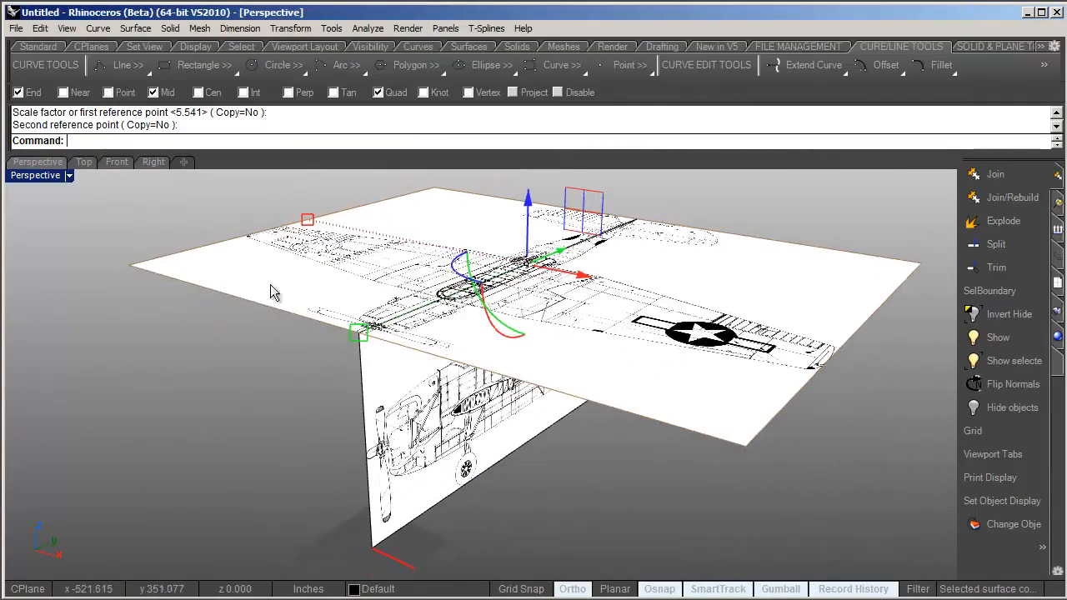
{"action": "left_click", "coordinate": [292, 29]}
{"action": "left_click", "coordinate": [273, 48]}
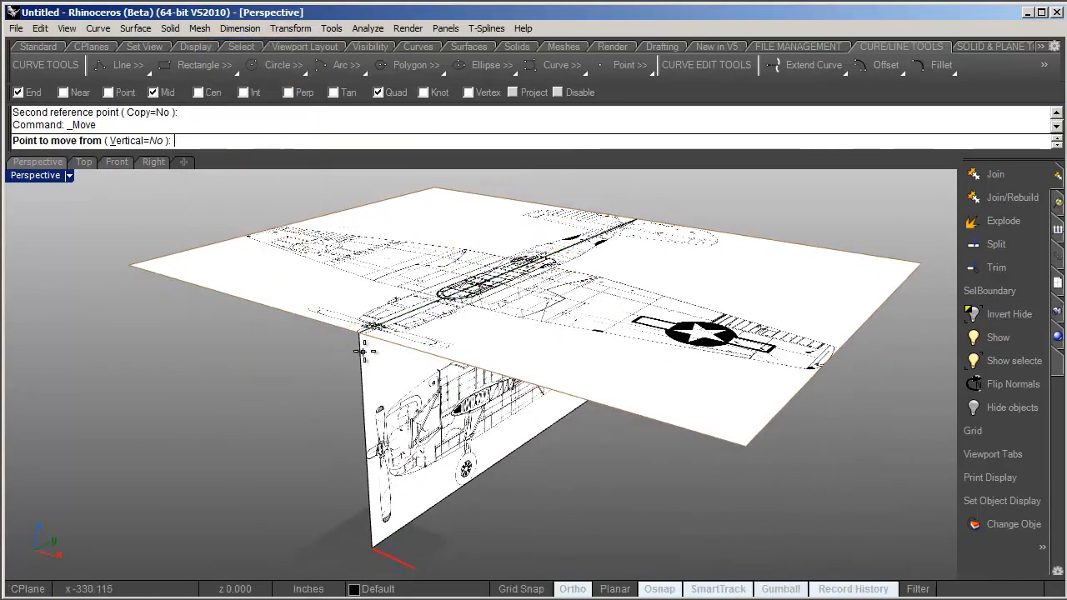
{"action": "scroll", "coordinate": [356, 326], "scroll_direction": "up", "scroll_amount": 5}
{"action": "left_click", "coordinate": [357, 325]}
{"action": "scroll", "coordinate": [354, 425], "scroll_direction": "down", "scroll_amount": 4}
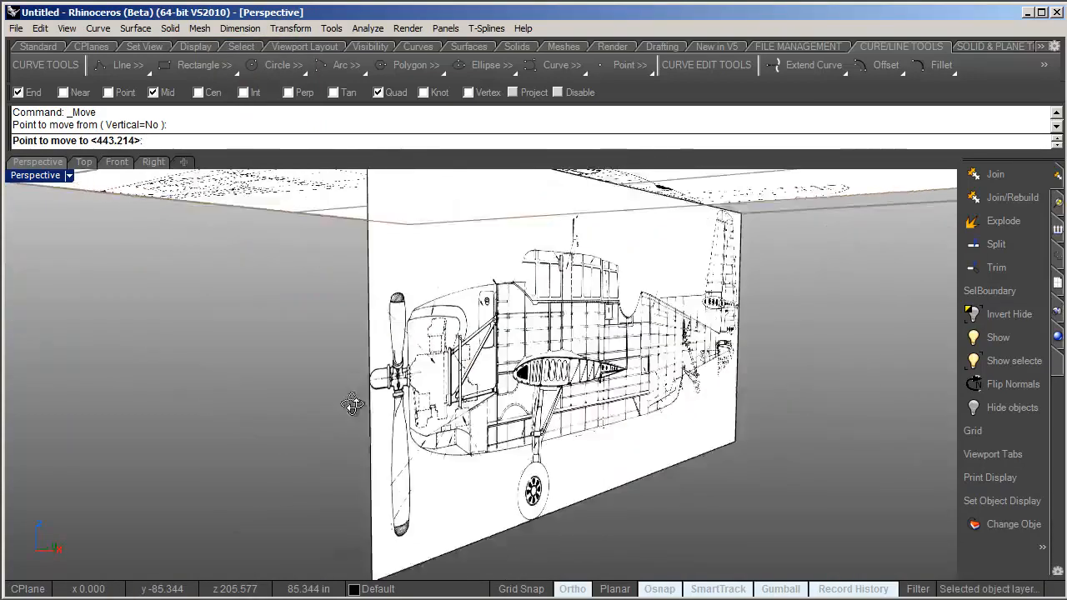
{"action": "left_click", "coordinate": [350, 406]}
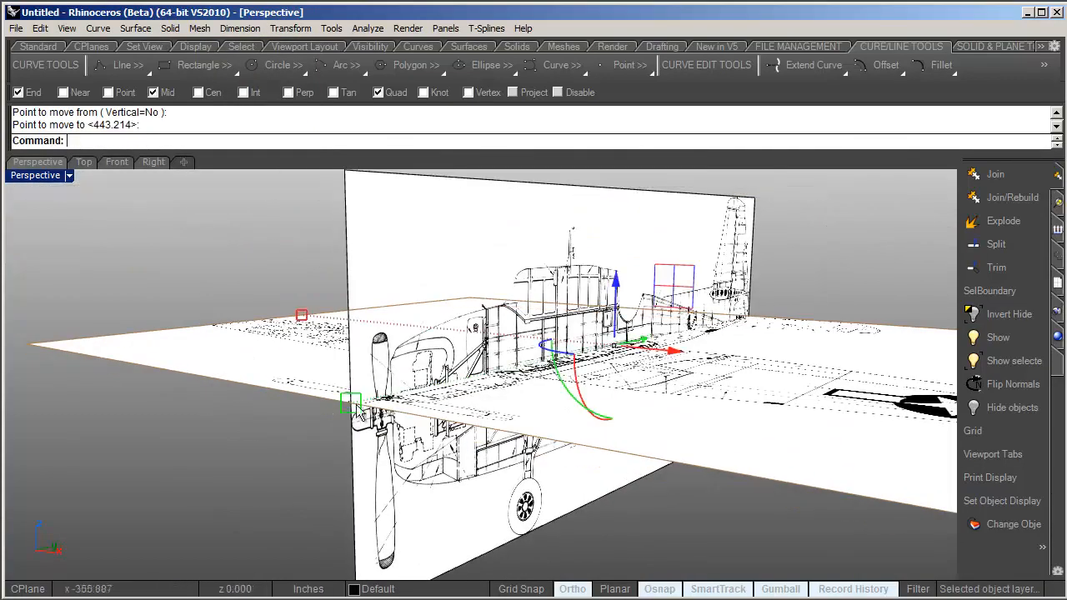
Lower the top-view frame about 8.8 inches to line it up with the propeller hub in the side view
{"action": "right_click_drag", "start_coordinate": [350, 406], "coordinate": [298, 408]}
{"action": "scroll", "coordinate": [297, 421], "scroll_direction": "up", "scroll_amount": 5}
{"action": "left_click", "coordinate": [298, 423]}
{"action": "scroll", "coordinate": [327, 367], "scroll_direction": "up", "scroll_amount": 8}
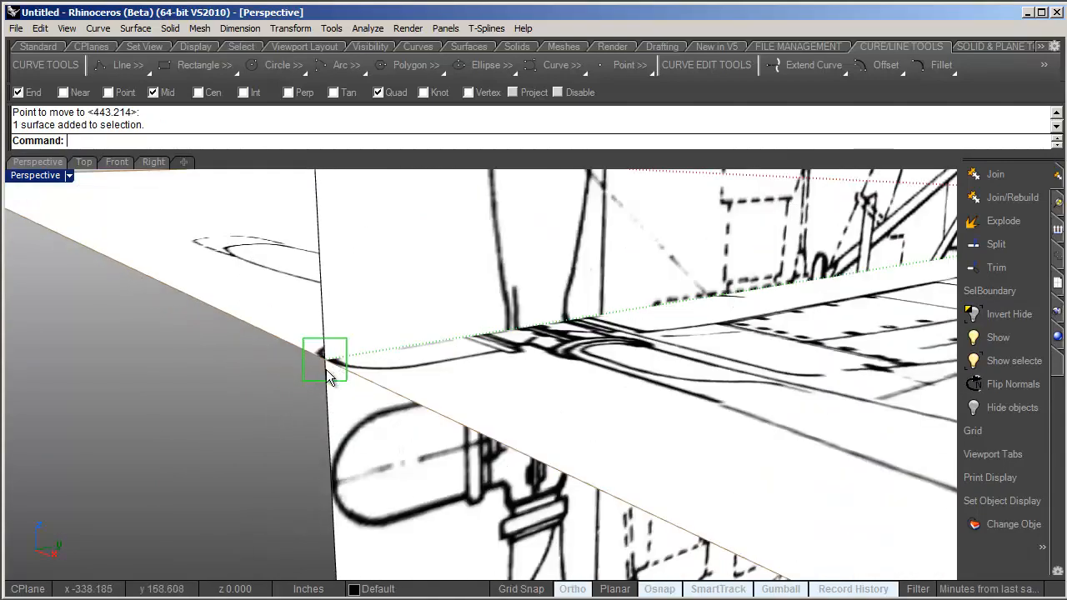
{"action": "right_click_drag", "start_coordinate": [326, 369], "coordinate": [367, 363], "text": "shift"}
{"action": "scroll", "coordinate": [386, 356], "scroll_direction": "down", "scroll_amount": 4}
{"action": "scroll", "coordinate": [623, 367], "scroll_direction": "down", "scroll_amount": 2}
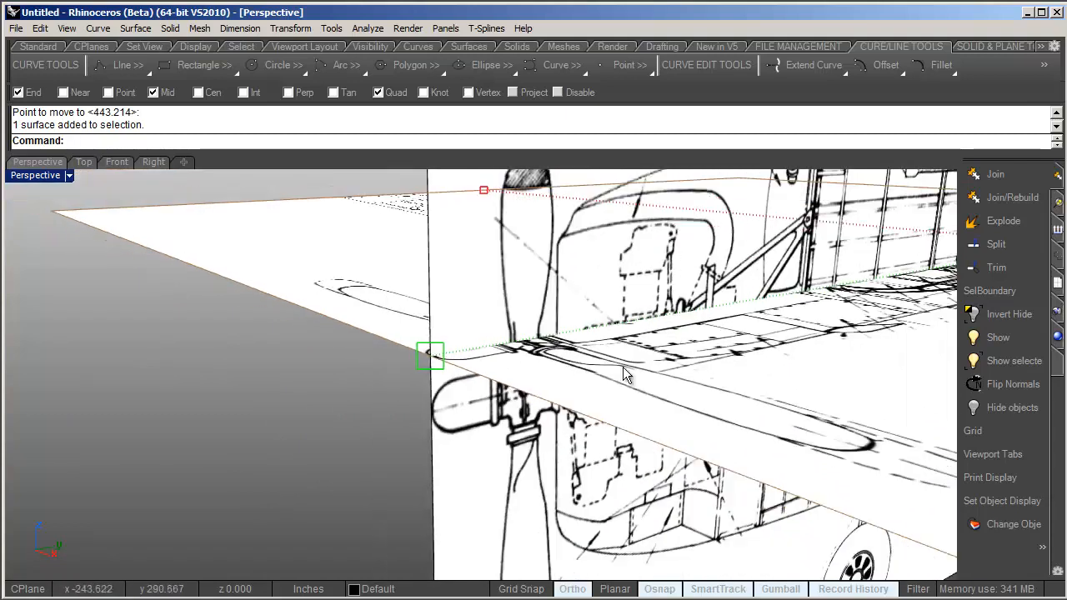
{"action": "scroll", "coordinate": [736, 289], "scroll_direction": "down", "scroll_amount": 4}
{"action": "right_click_drag", "start_coordinate": [785, 265], "coordinate": [737, 285], "text": "shift"}
{"action": "left_click_drag", "start_coordinate": [921, 219], "coordinate": [919, 231]}
Place the avenger_front image as a picture frame in the Front viewport, starting at the origin and reaching the top view's wingtip edge
{"action": "right_click_drag", "start_coordinate": [366, 456], "coordinate": [238, 359]}
{"action": "scroll", "coordinate": [445, 309], "scroll_direction": "down", "scroll_amount": 9}
{"action": "right_click_drag", "start_coordinate": [250, 400], "coordinate": [450, 380]}
{"action": "right_click_drag", "start_coordinate": [450, 380], "coordinate": [482, 355], "text": "shift"}
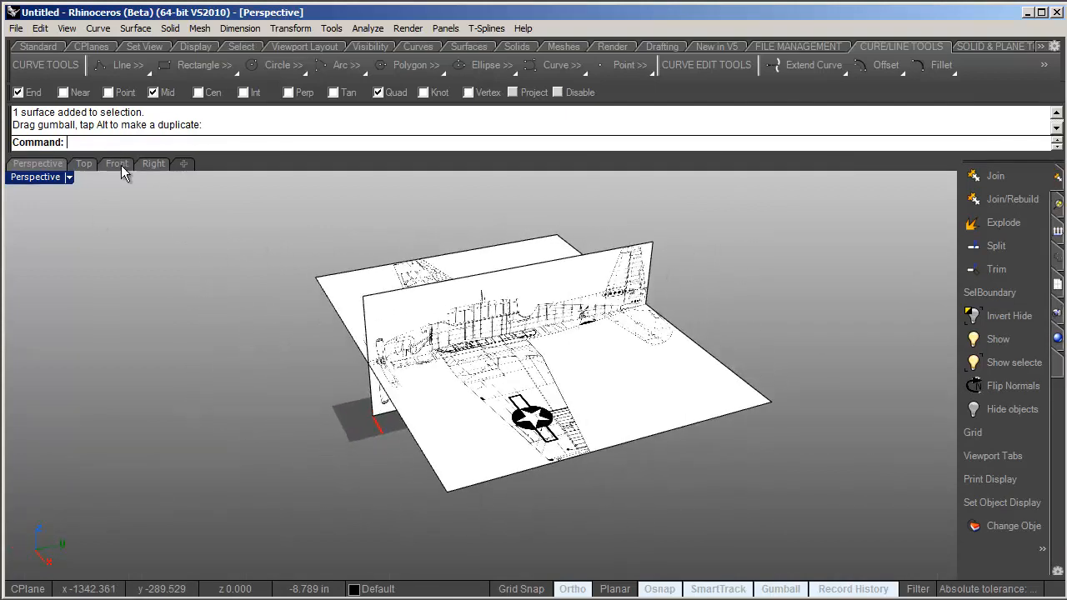
{"action": "left_click", "coordinate": [119, 162]}
{"action": "scroll", "coordinate": [497, 398], "scroll_direction": "down", "scroll_amount": 3}
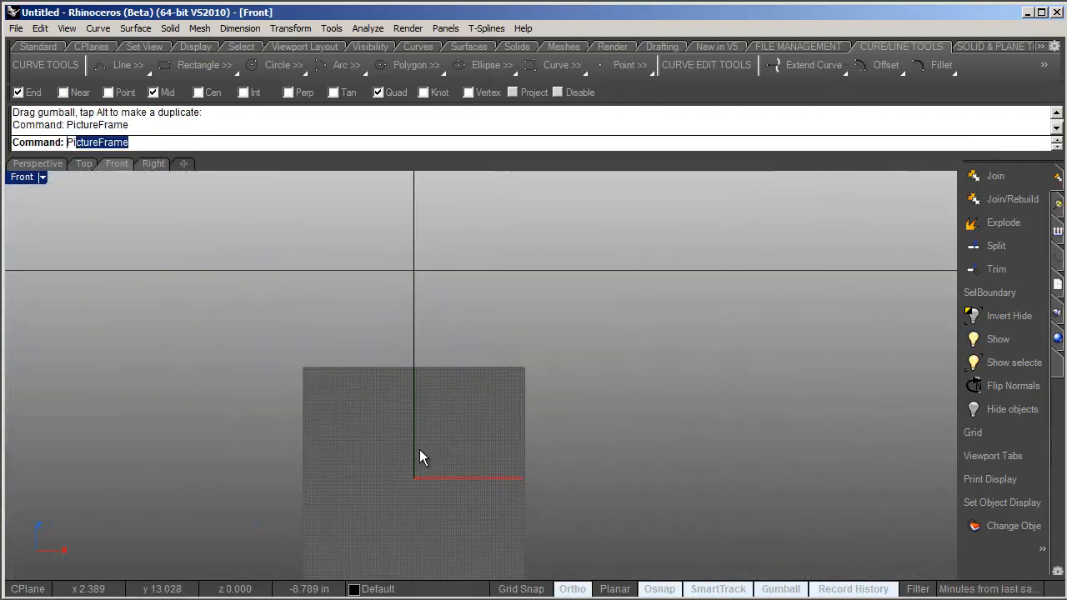
{"action": "key", "text": "Return"}
{"action": "left_click", "coordinate": [245, 205]}
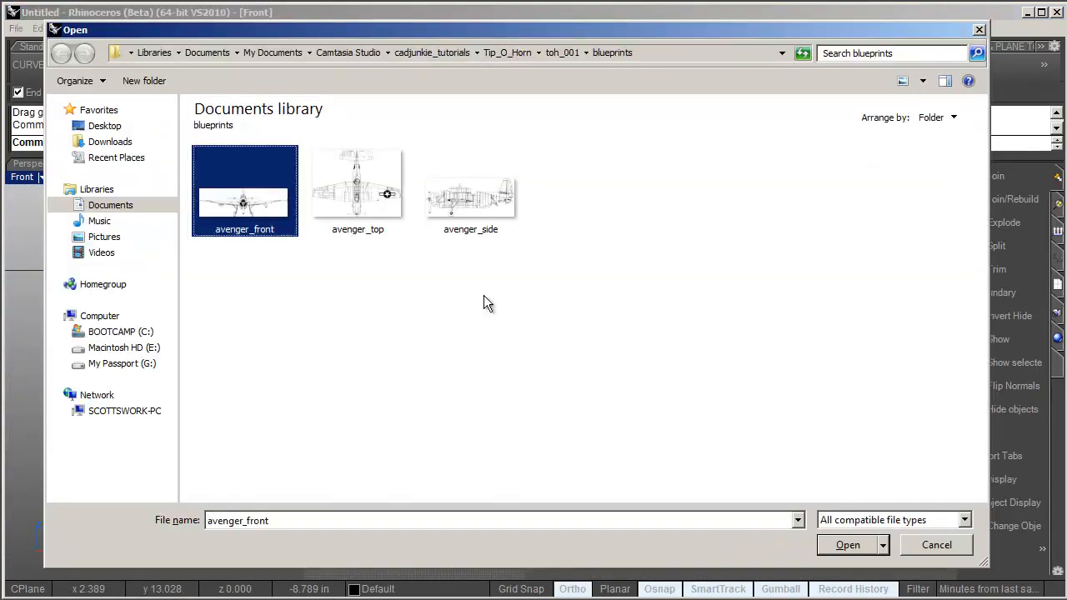
{"action": "left_click", "coordinate": [849, 546]}
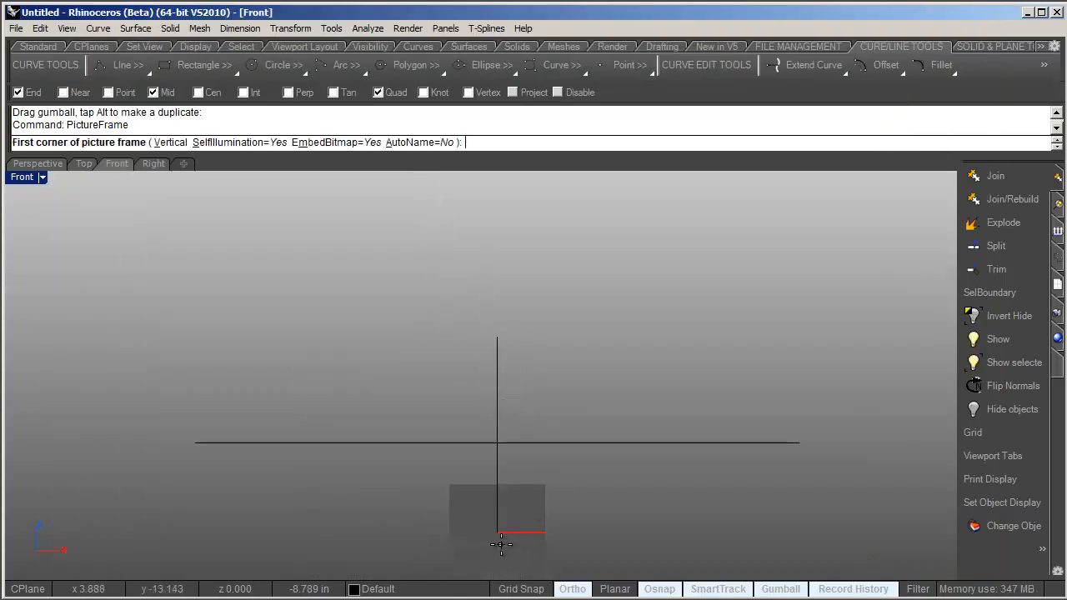
{"action": "left_click", "coordinate": [503, 534]}
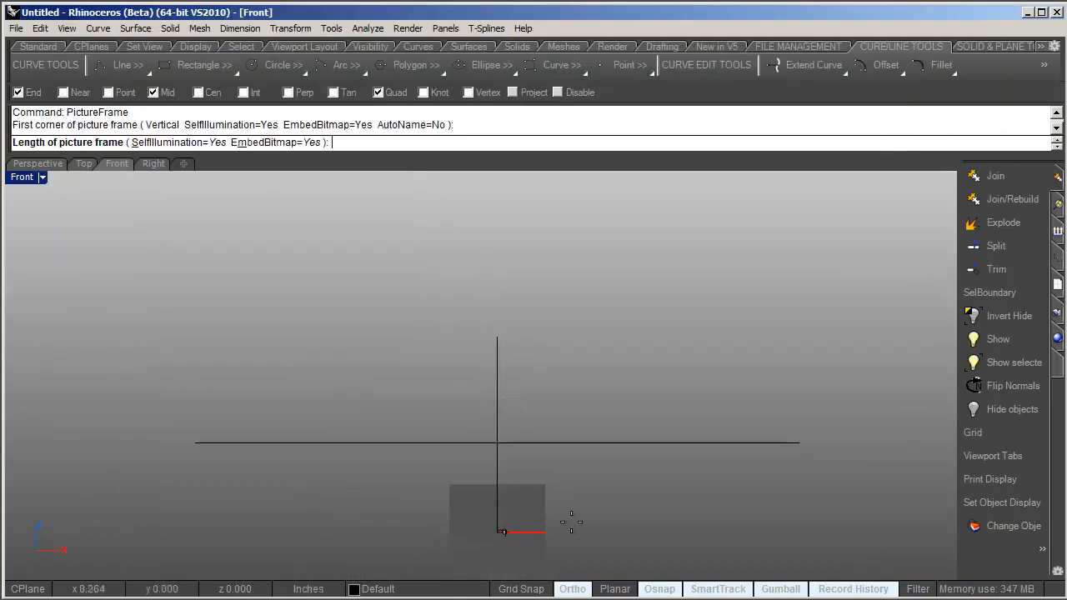
{"action": "left_click", "coordinate": [800, 410]}
Move the front-view frame from its left edge midpoint to the left end of the edge-on top view, and return to the Perspective viewport
{"action": "left_click", "coordinate": [619, 490]}
{"action": "right_click_drag", "start_coordinate": [500, 505], "coordinate": [611, 412]}
{"action": "scroll", "coordinate": [610, 419], "scroll_direction": "up", "scroll_amount": 3}
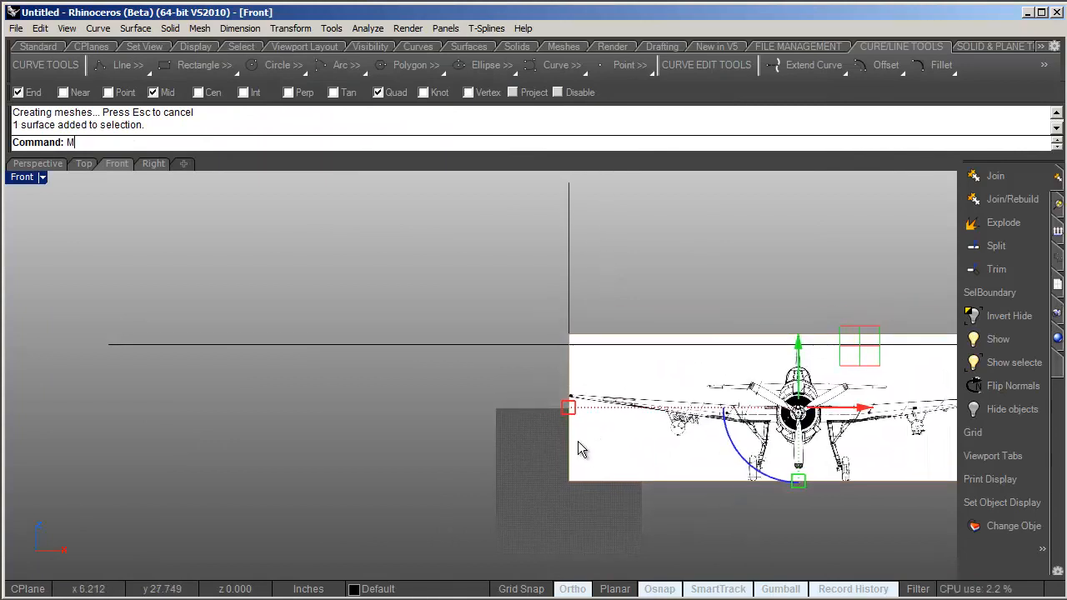
{"action": "key", "text": "Return"}
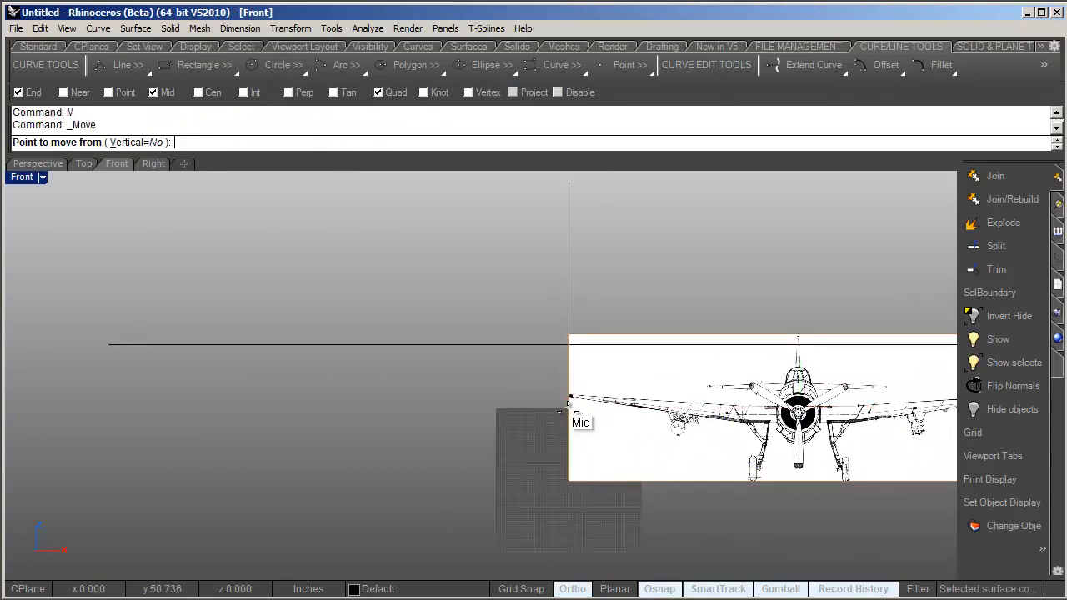
{"action": "left_click", "coordinate": [568, 403]}
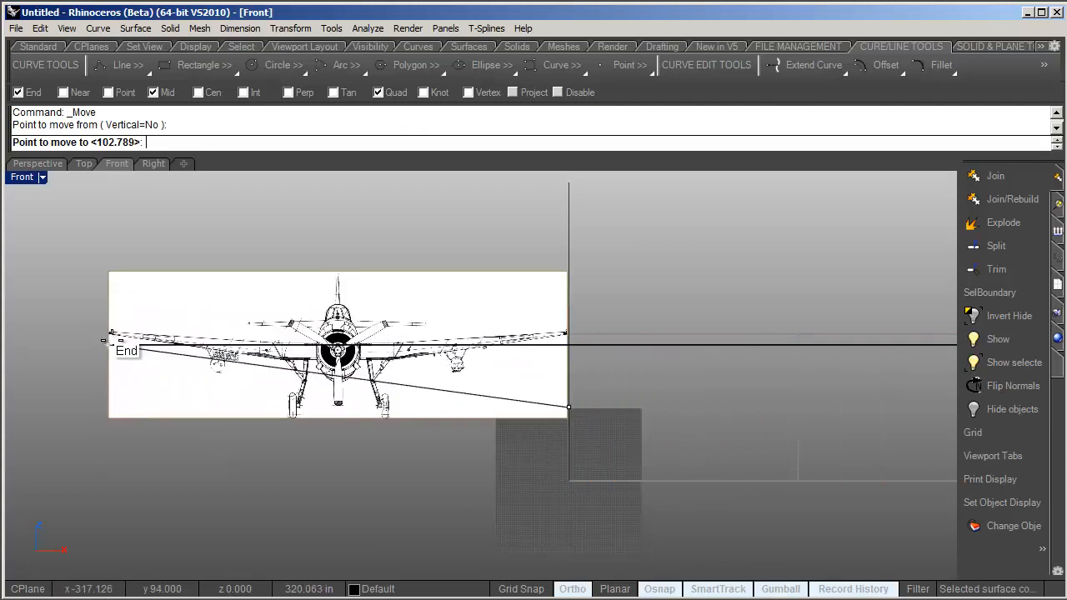
{"action": "left_click", "coordinate": [103, 340]}
{"action": "right_click_drag", "start_coordinate": [188, 386], "coordinate": [233, 444]}
{"action": "scroll", "coordinate": [198, 391], "scroll_direction": "down", "scroll_amount": 2}
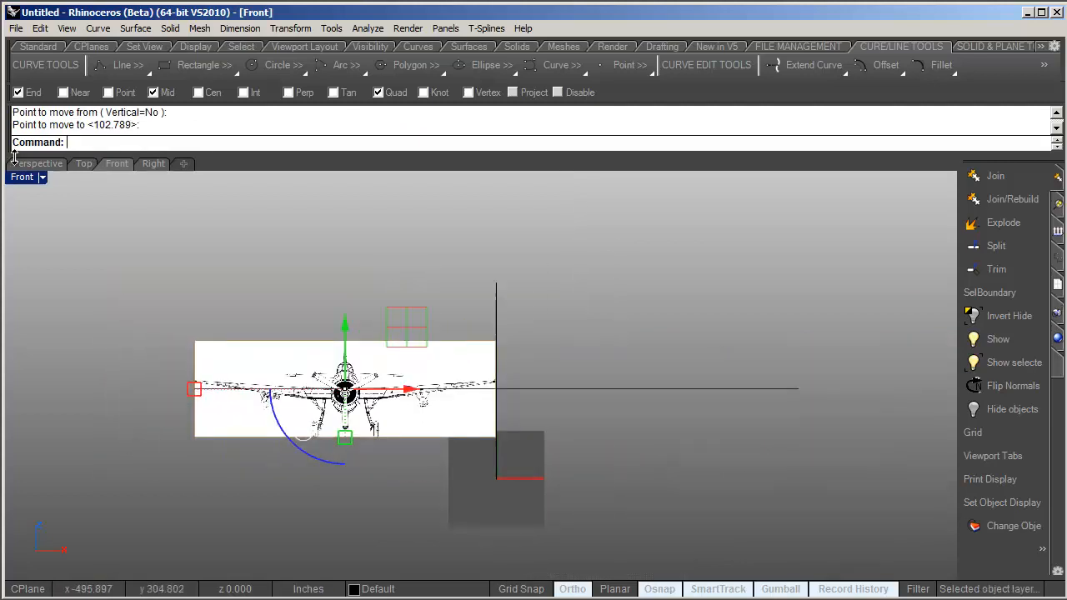
{"action": "left_click", "coordinate": [56, 166]}
{"action": "right_click_drag", "start_coordinate": [650, 383], "coordinate": [696, 329]}
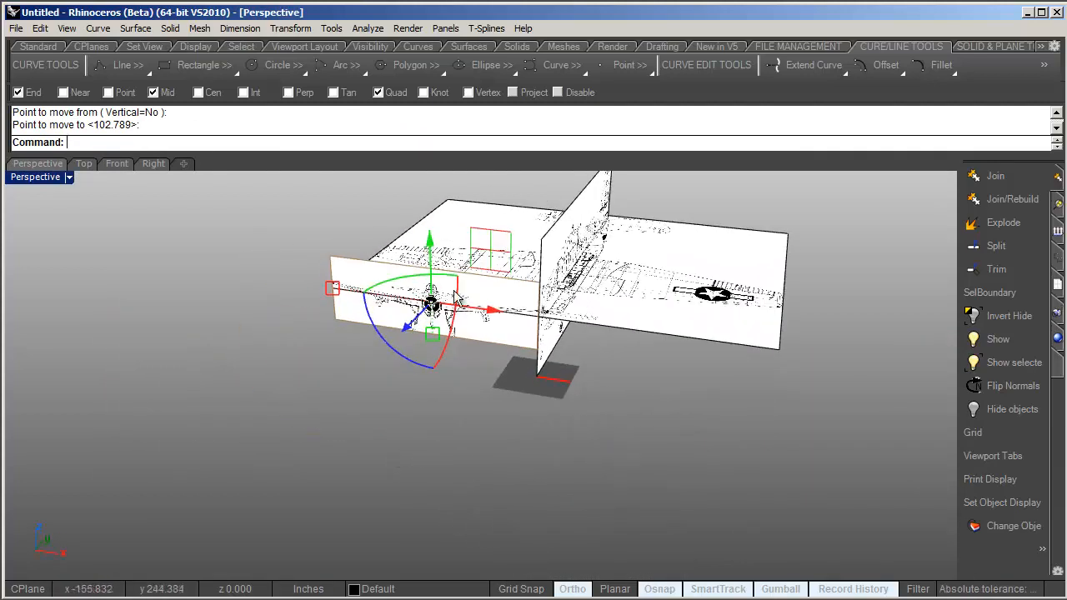
{"action": "scroll", "coordinate": [441, 257], "scroll_direction": "up", "scroll_amount": 4}
{"action": "right_click_drag", "start_coordinate": [440, 257], "coordinate": [407, 278]}
{"action": "left_click", "coordinate": [291, 30]}
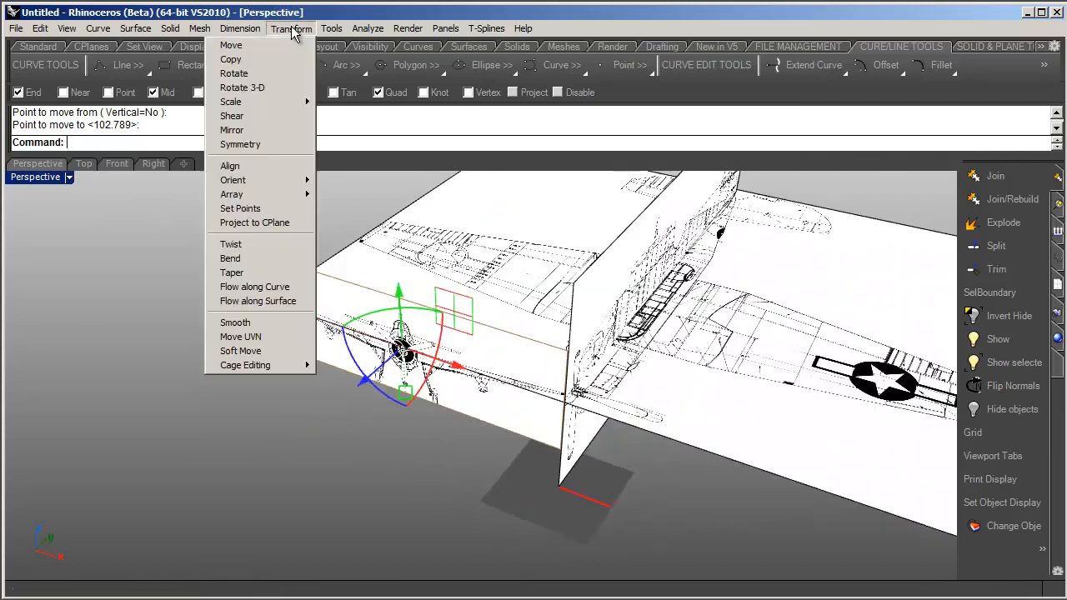
{"action": "mouse_move", "coordinate": [254, 107]}
{"action": "left_click", "coordinate": [176, 122]}
{"action": "scroll", "coordinate": [227, 298], "scroll_direction": "up", "scroll_amount": 8}
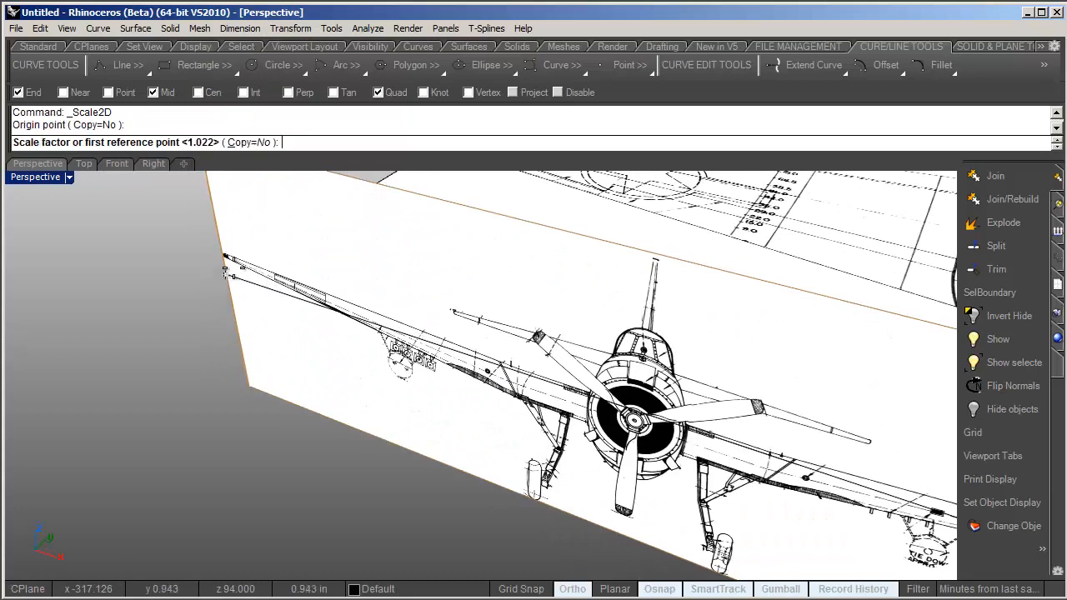
{"action": "scroll", "coordinate": [227, 269], "scroll_direction": "down", "scroll_amount": 8}
{"action": "scroll", "coordinate": [547, 360], "scroll_direction": "up", "scroll_amount": 8}
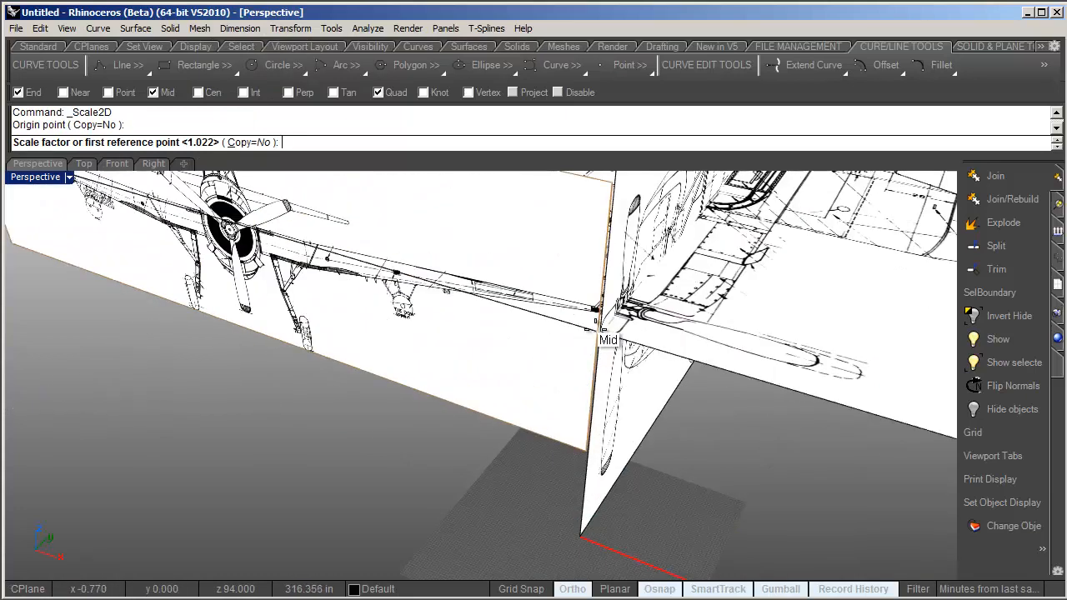
{"action": "scroll", "coordinate": [599, 331], "scroll_direction": "down", "scroll_amount": 9}
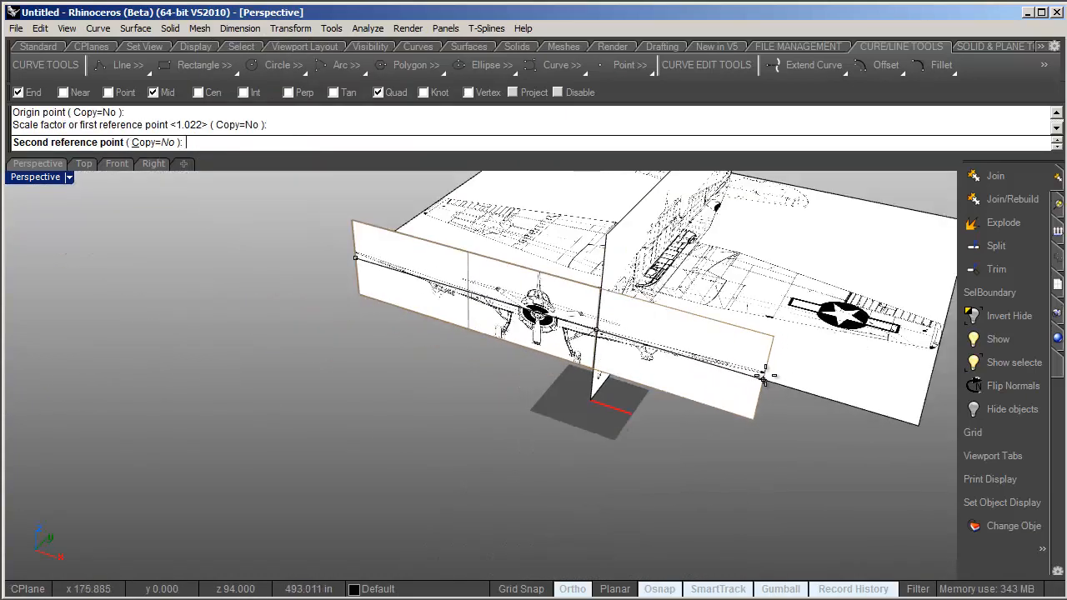
{"action": "key", "text": "Escape"}
{"action": "type", "text": "`"}
Try to scale the front-view frame in 2D from its outer edge midpoint, using its inner edge midpoint as reference
{"action": "right_click_drag", "start_coordinate": [460, 298], "coordinate": [346, 346]}
{"action": "left_click", "coordinate": [291, 29]}
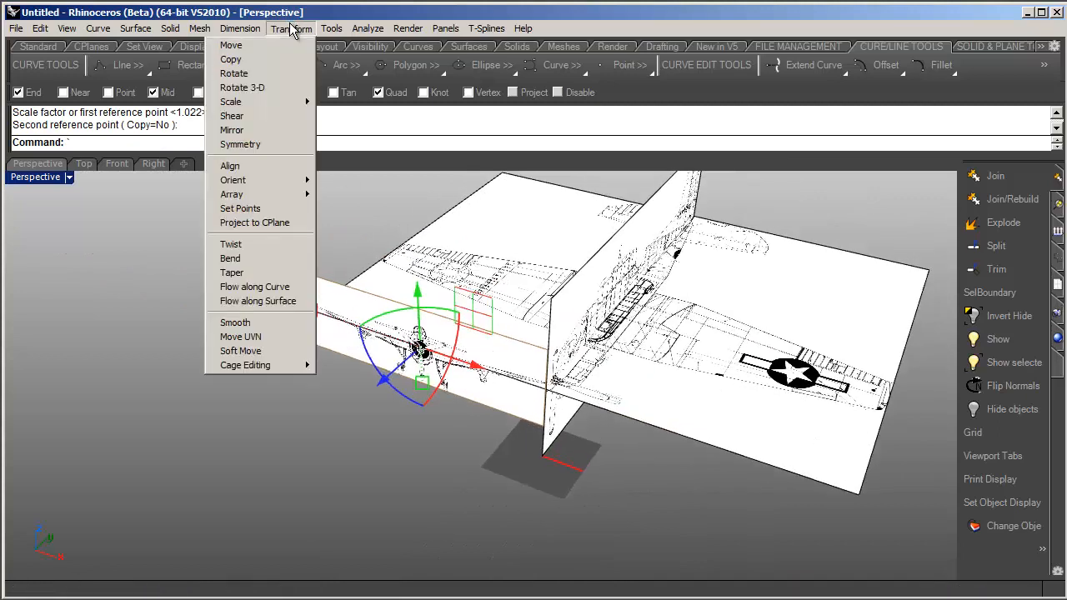
{"action": "mouse_move", "coordinate": [280, 106]}
{"action": "left_click", "coordinate": [130, 116]}
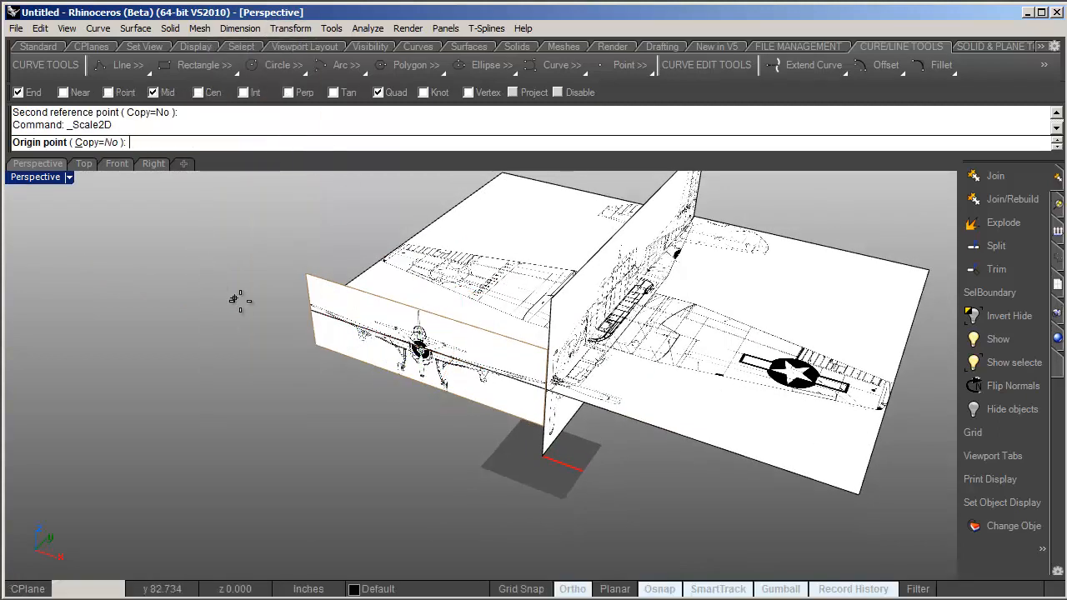
{"action": "scroll", "coordinate": [466, 433], "scroll_direction": "up", "scroll_amount": 3}
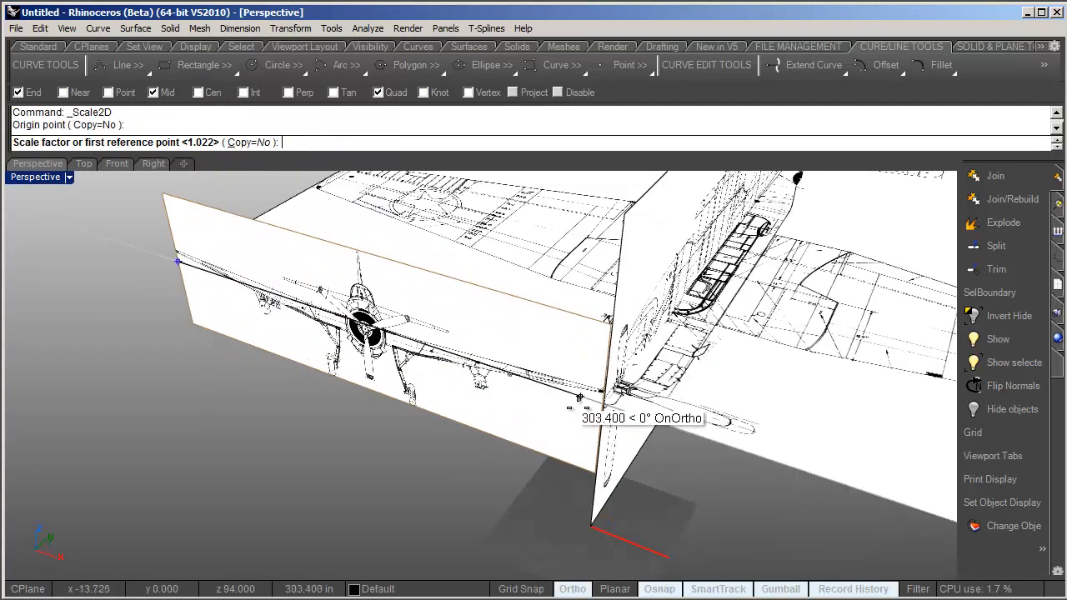
{"action": "left_click", "coordinate": [594, 405]}
{"action": "scroll", "coordinate": [747, 430], "scroll_direction": "down", "scroll_amount": 3}
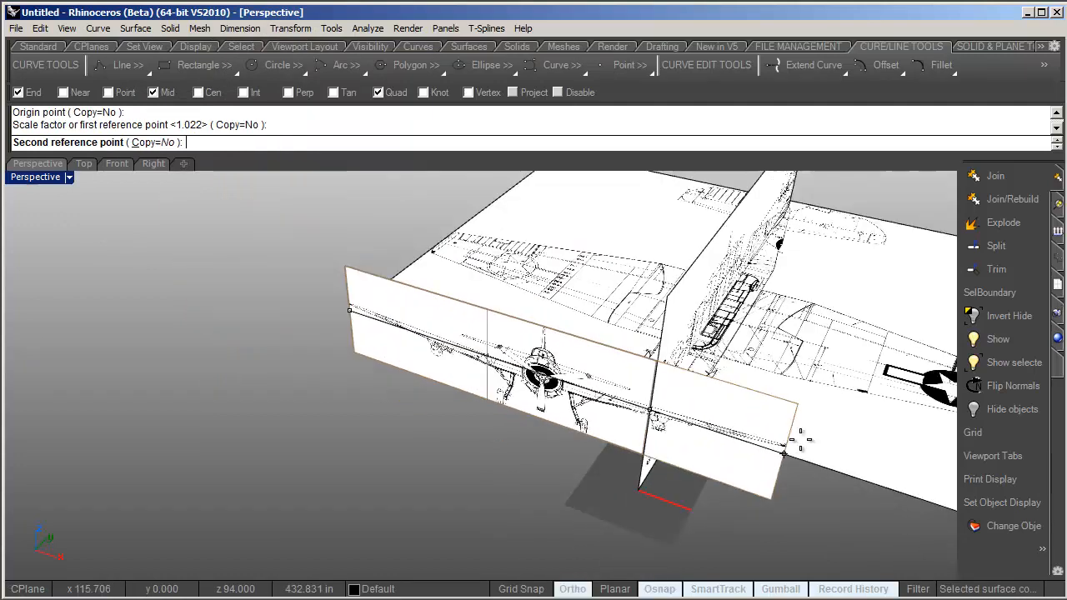
{"action": "right_click_drag", "start_coordinate": [818, 437], "coordinate": [762, 348]}
{"action": "left_click", "coordinate": [627, 407]}
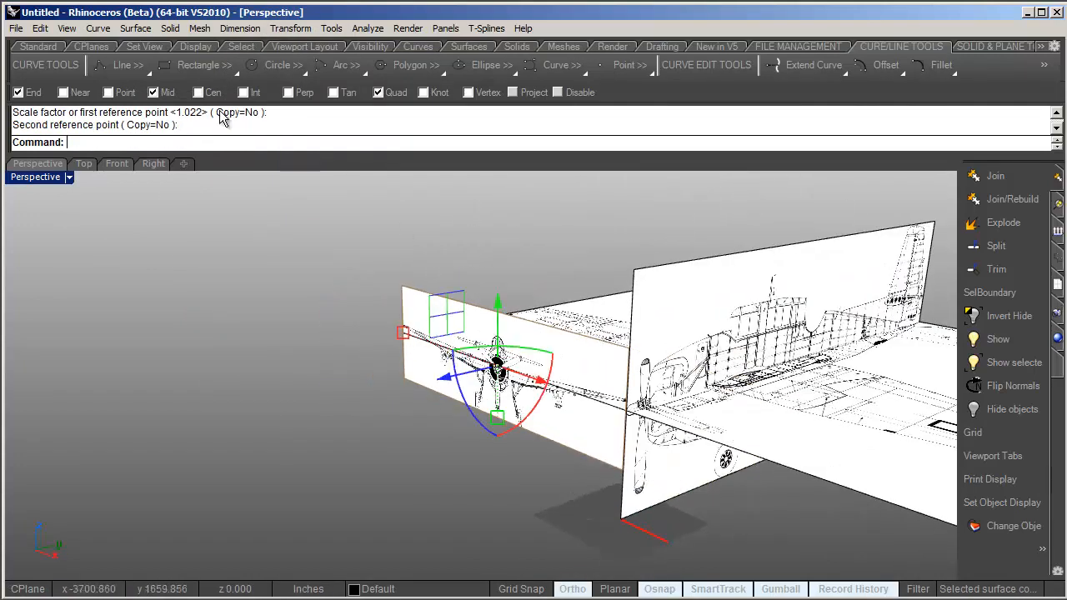
Scale the front-view frame in 3D from its outer edge midpoint until its other edge midpoint reaches the top view's opposite nose-side corner
{"action": "left_click", "coordinate": [292, 29]}
{"action": "mouse_move", "coordinate": [245, 104]}
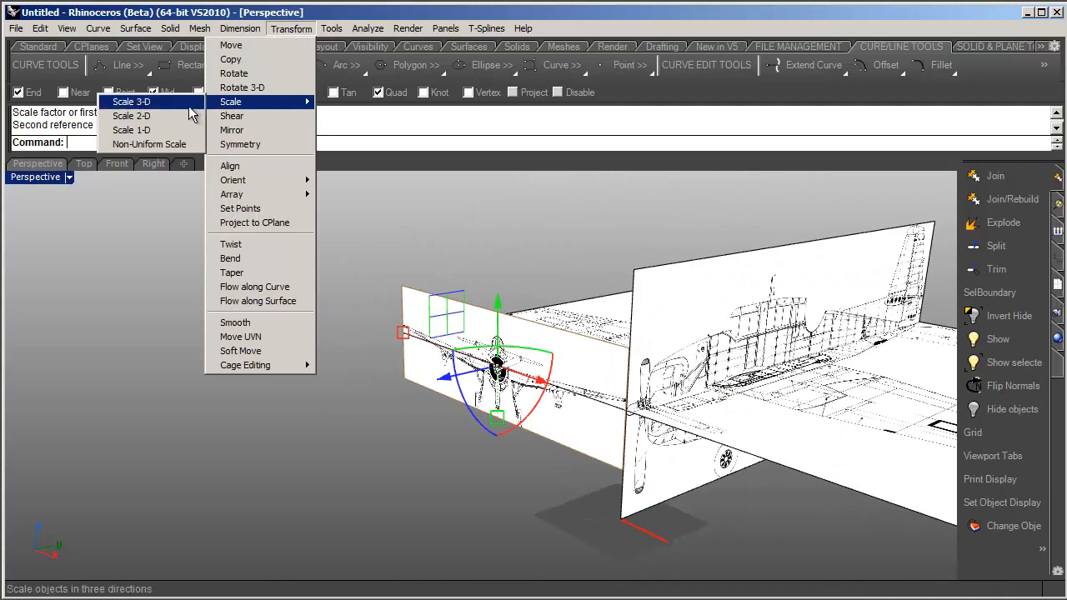
{"action": "left_click", "coordinate": [190, 103]}
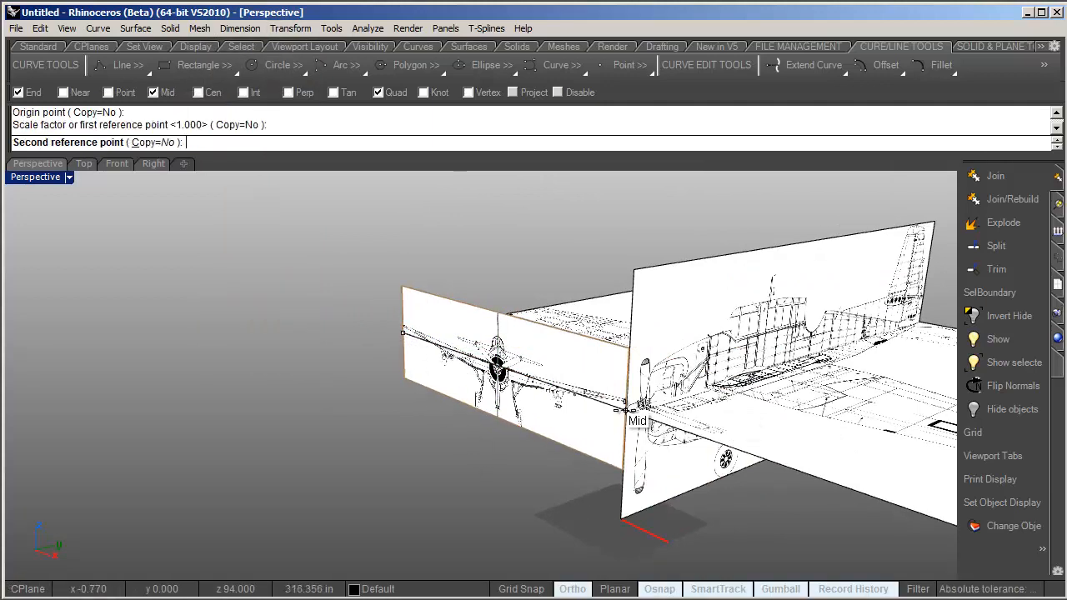
{"action": "scroll", "coordinate": [696, 438], "scroll_direction": "down", "scroll_amount": 5}
{"action": "right_click_drag", "start_coordinate": [696, 438], "coordinate": [524, 350]}
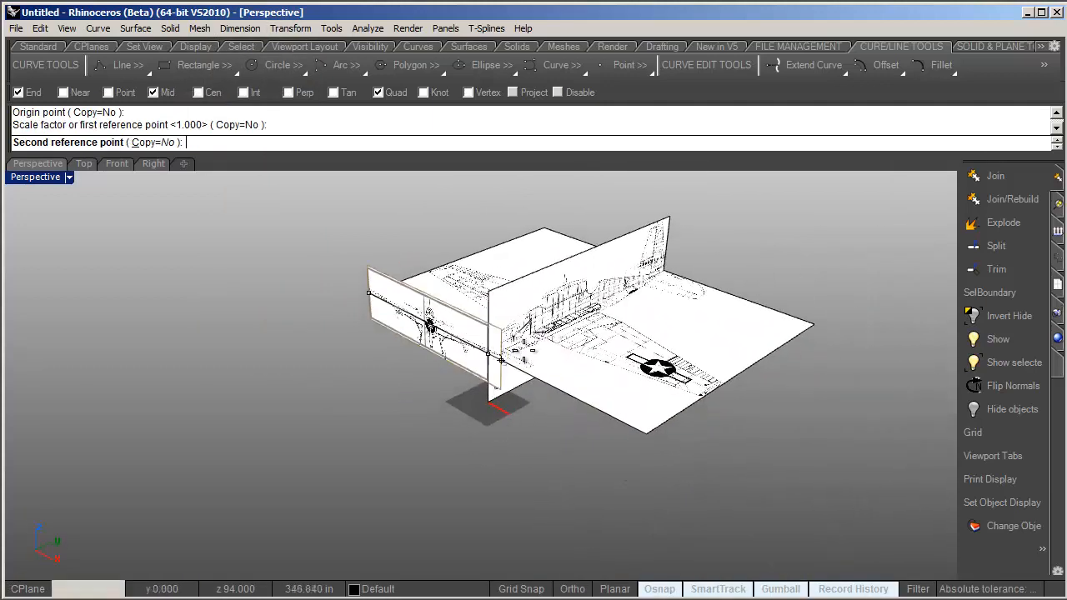
{"action": "scroll", "coordinate": [529, 354], "scroll_direction": "up", "scroll_amount": 2}
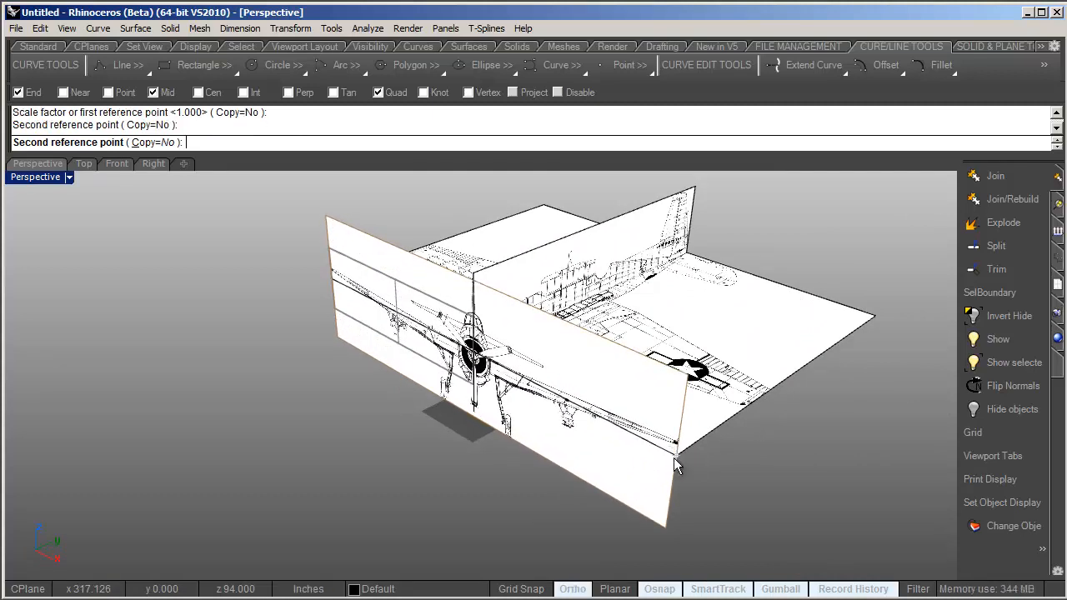
Finish the front-view frame's 3D scaling at the top view's nose-side corner and check the alignment around the propeller hub
{"action": "left_click", "coordinate": [675, 466]}
{"action": "right_click_drag", "start_coordinate": [675, 466], "coordinate": [416, 238]}
{"action": "left_click", "coordinate": [446, 295]}
{"action": "scroll", "coordinate": [549, 309], "scroll_direction": "up", "scroll_amount": 8}
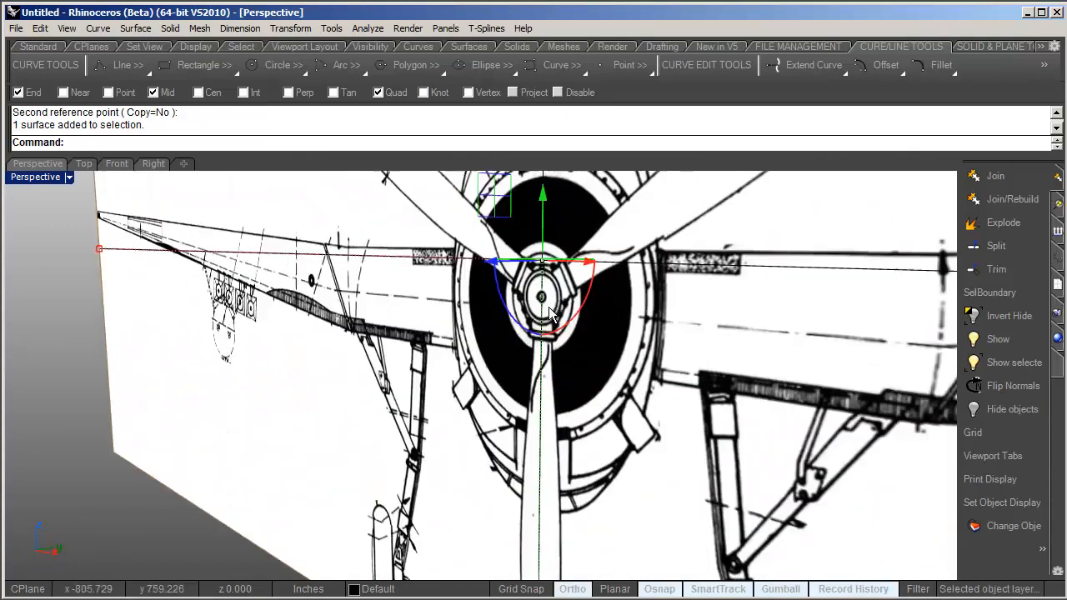
{"action": "right_click_drag", "start_coordinate": [514, 301], "coordinate": [704, 313]}
{"action": "scroll", "coordinate": [412, 309], "scroll_direction": "down", "scroll_amount": 7}
{"action": "scroll", "coordinate": [355, 315], "scroll_direction": "down", "scroll_amount": 5}
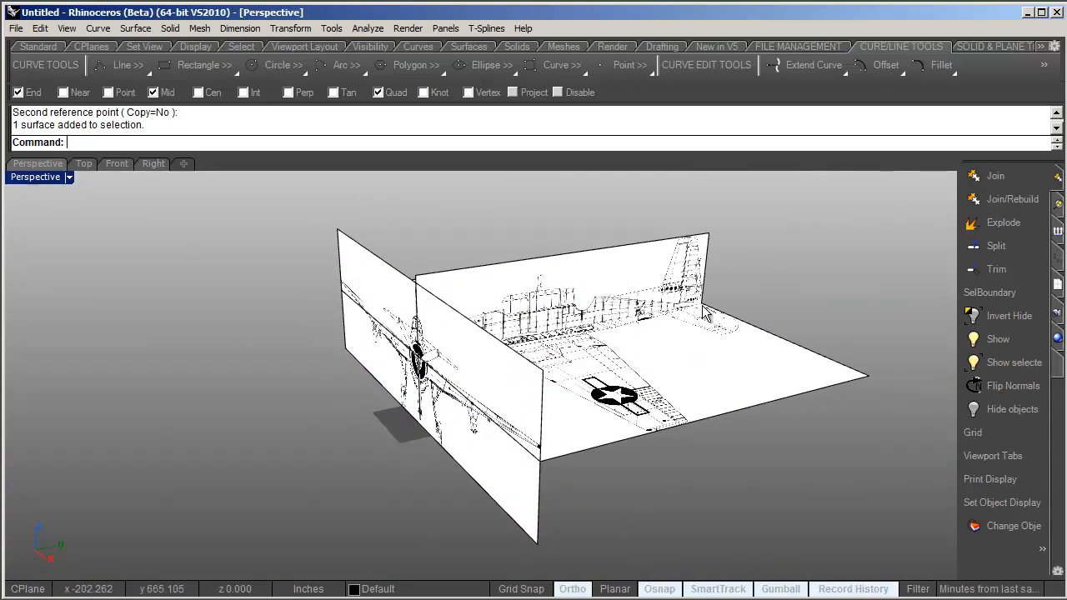
Bring up the Properties panel beside the model, keeping the side-view frame accessible
{"action": "left_click", "coordinate": [637, 306]}
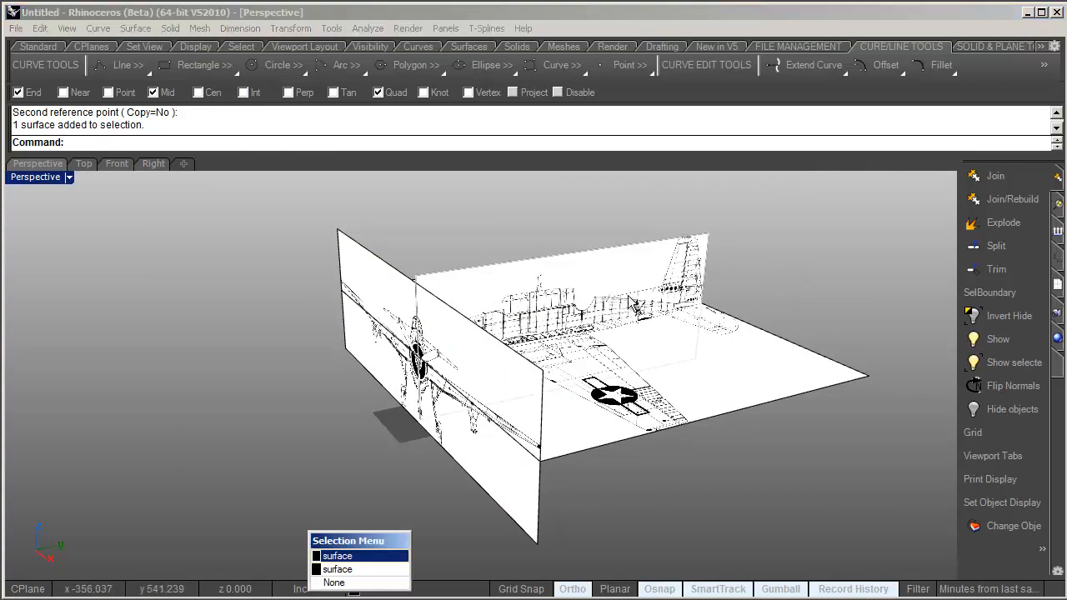
{"action": "left_click", "coordinate": [348, 433]}
{"action": "right_click_drag", "start_coordinate": [476, 360], "coordinate": [486, 347]}
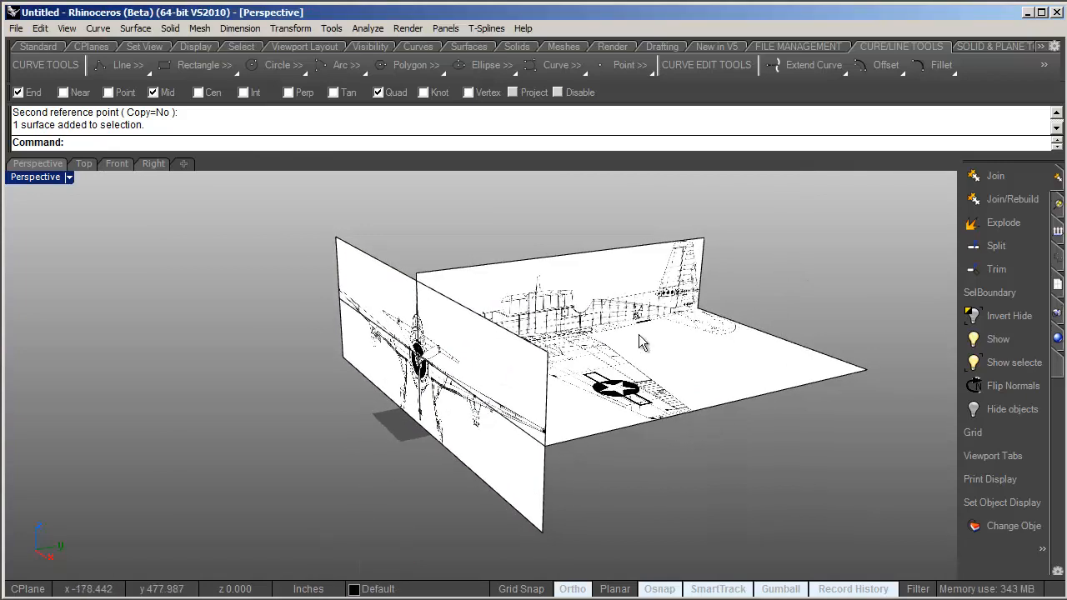
{"action": "right_click_drag", "start_coordinate": [709, 400], "coordinate": [611, 401], "text": "shift"}
{"action": "right_click_drag", "start_coordinate": [558, 372], "coordinate": [550, 372]}
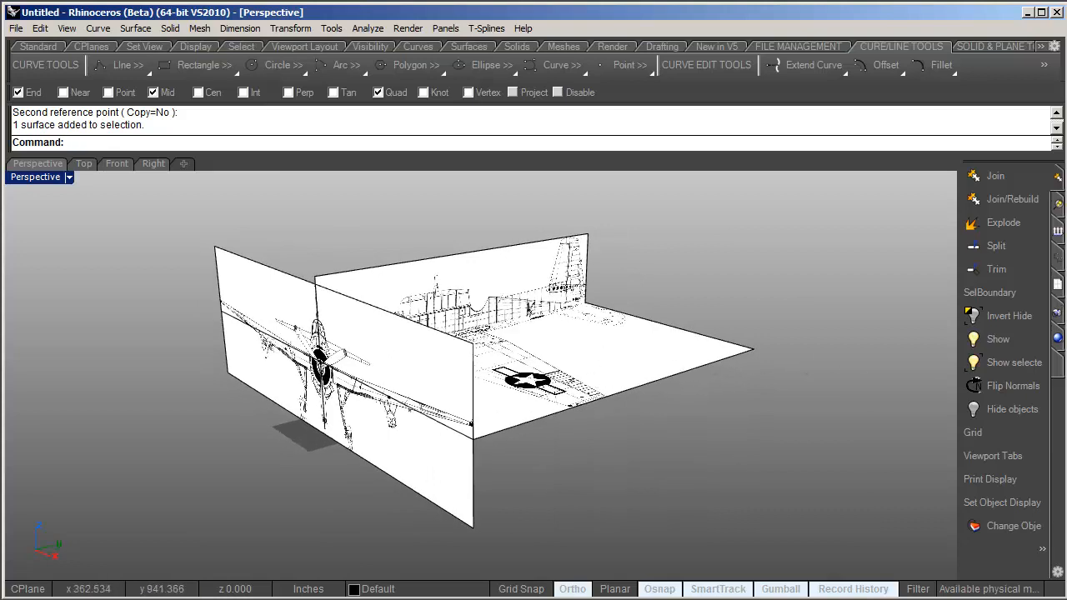
{"action": "left_click_drag", "start_coordinate": [1066, 425], "coordinate": [702, 191]}
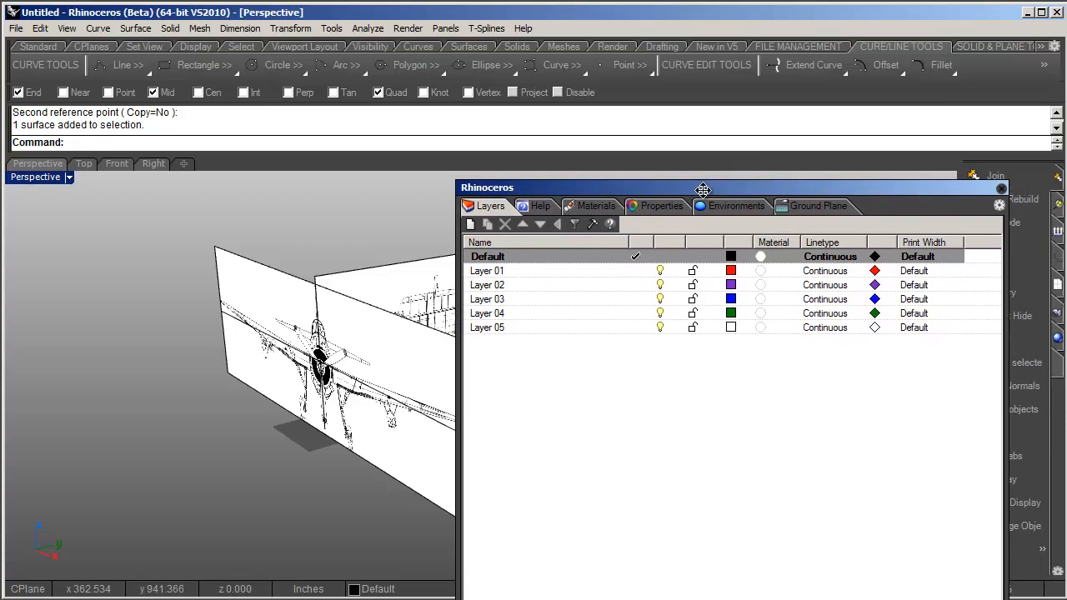
{"action": "left_click", "coordinate": [662, 206]}
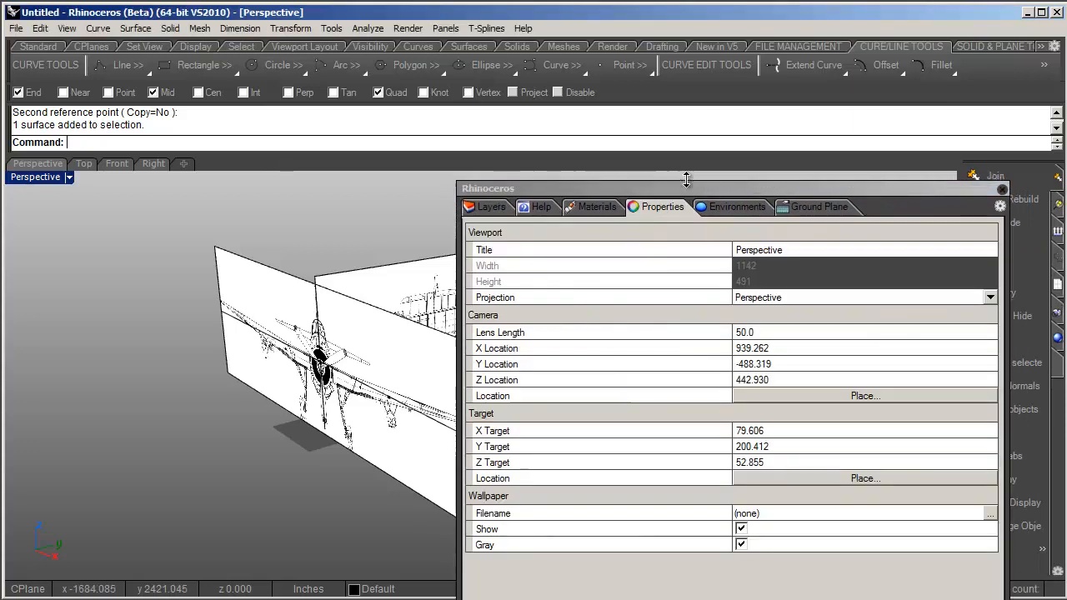
{"action": "left_click_drag", "start_coordinate": [694, 184], "coordinate": [775, 180]}
{"action": "right_click_drag", "start_coordinate": [396, 272], "coordinate": [279, 283]}
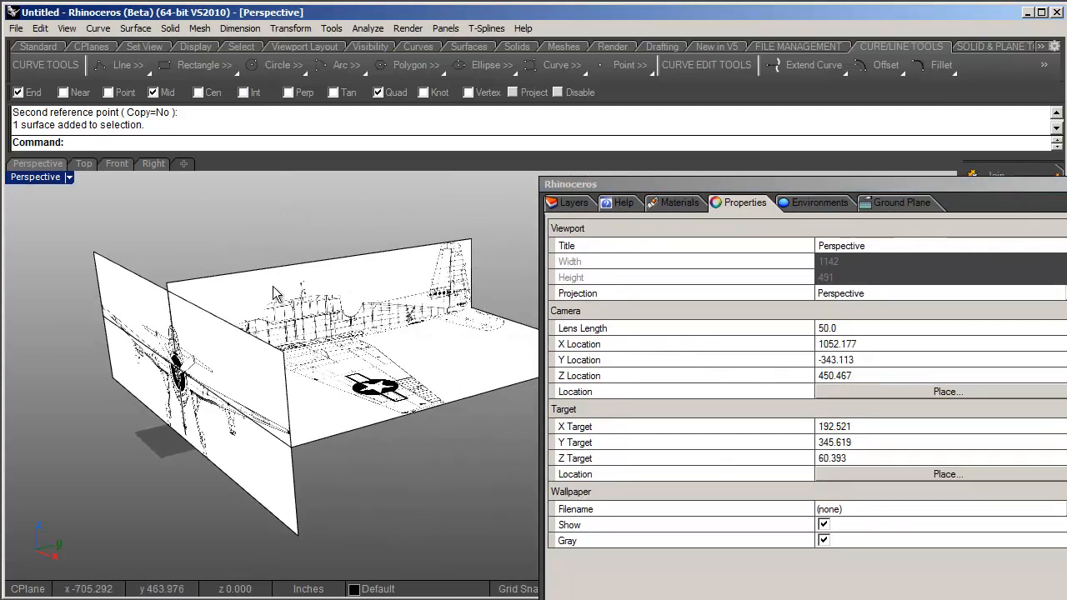
Set the material transparency of the avenger_side picture frame to between 50 and 60%
{"action": "left_click", "coordinate": [278, 288]}
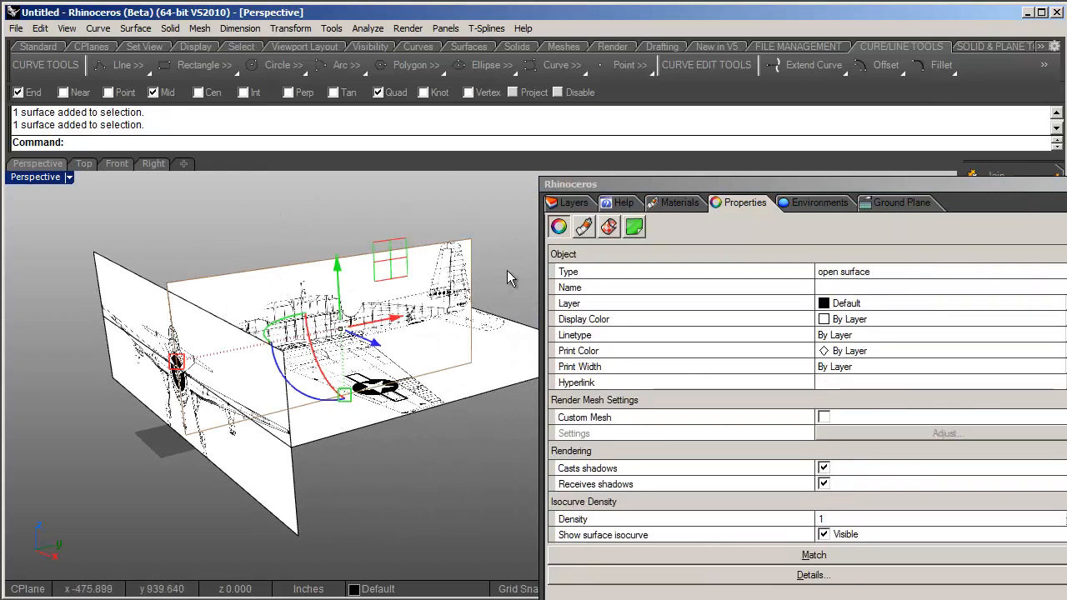
{"action": "left_click", "coordinate": [584, 233]}
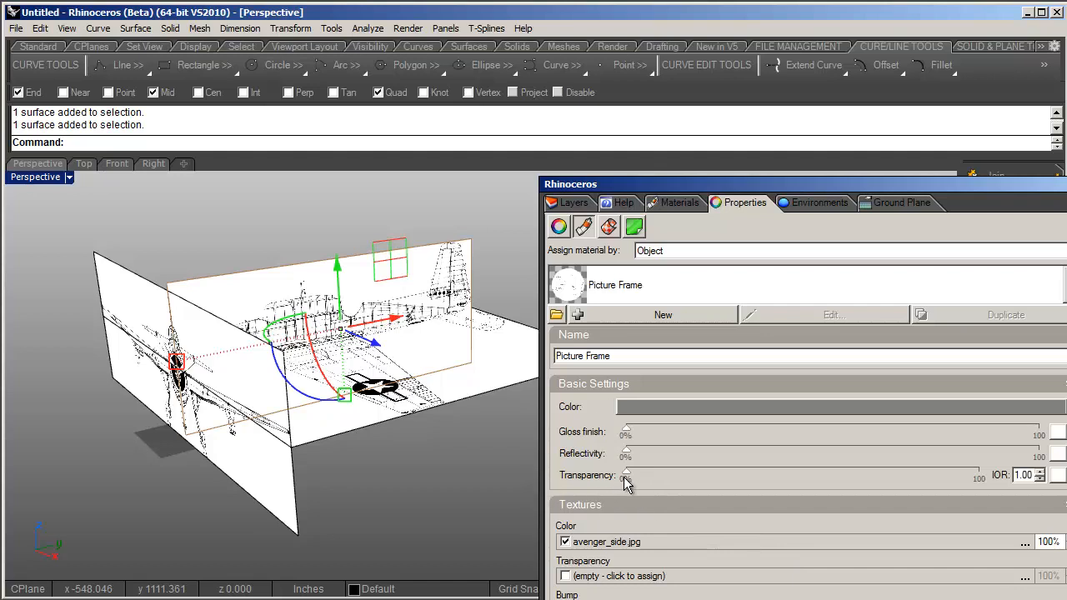
{"action": "left_click_drag", "start_coordinate": [629, 475], "coordinate": [646, 476]}
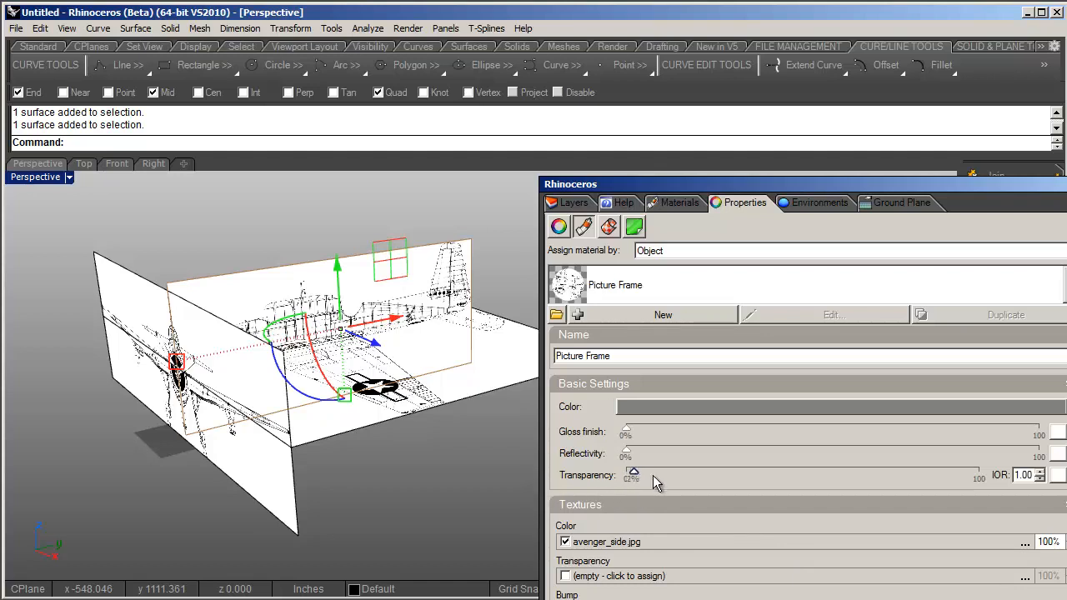
{"action": "left_click_drag", "start_coordinate": [722, 478], "coordinate": [829, 476]}
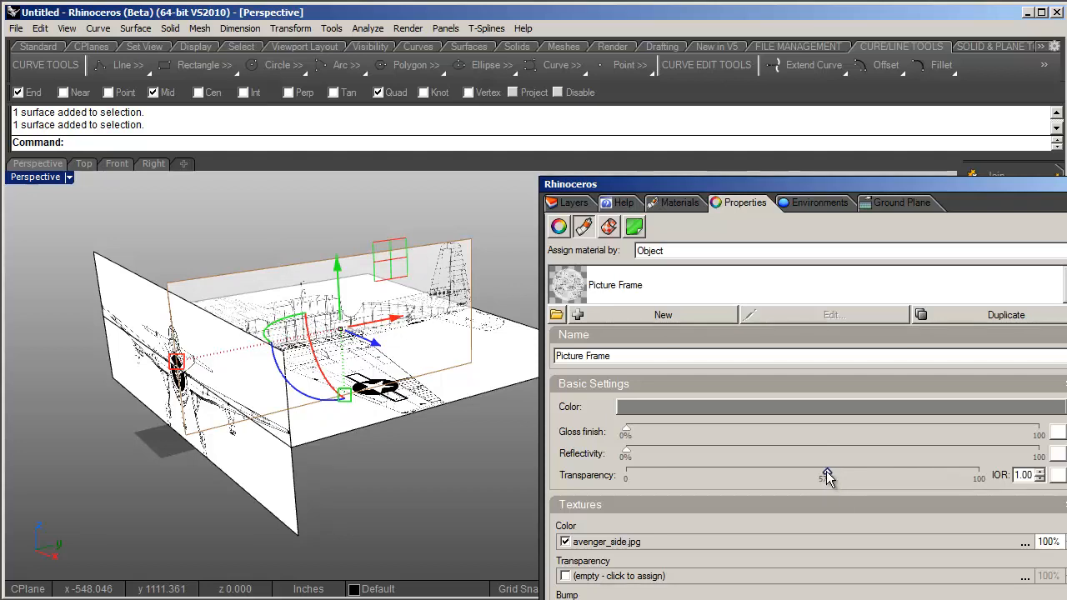
Set the avenger_top frame's transparency to about 60% and the avenger_front frame's to 59%, and clear the selection with the panel out of the way
{"action": "left_click", "coordinate": [410, 415]}
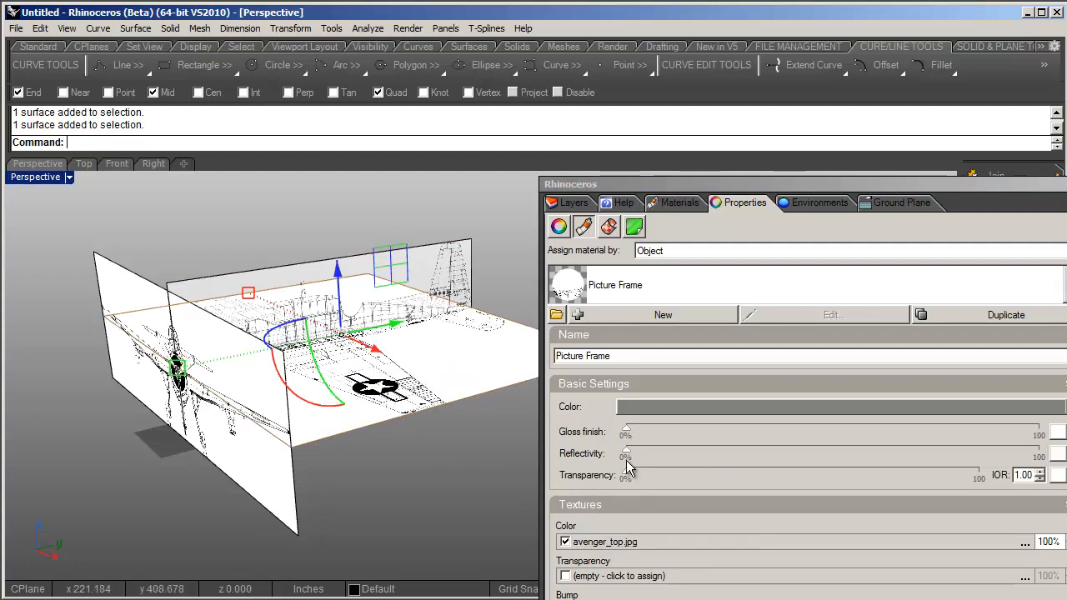
{"action": "left_click_drag", "start_coordinate": [626, 475], "coordinate": [834, 481]}
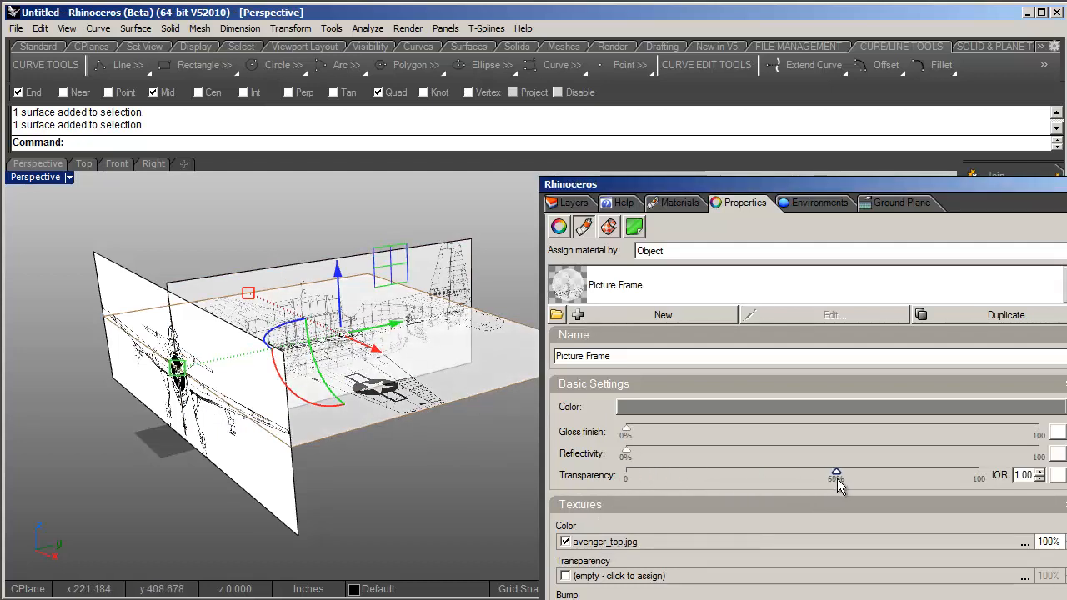
{"action": "left_click", "coordinate": [288, 500]}
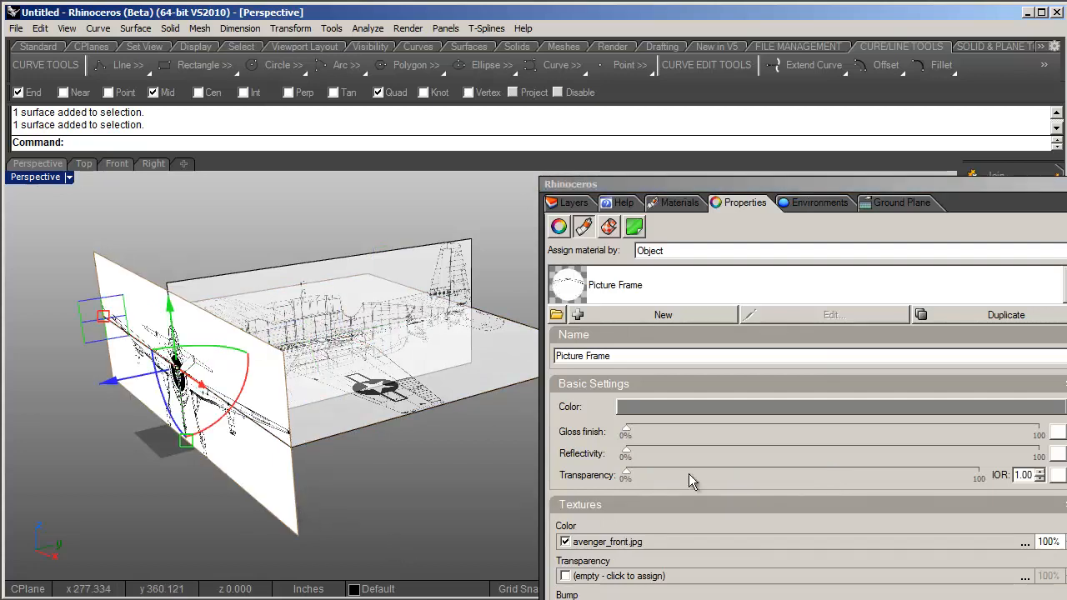
{"action": "left_click_drag", "start_coordinate": [626, 475], "coordinate": [834, 481]}
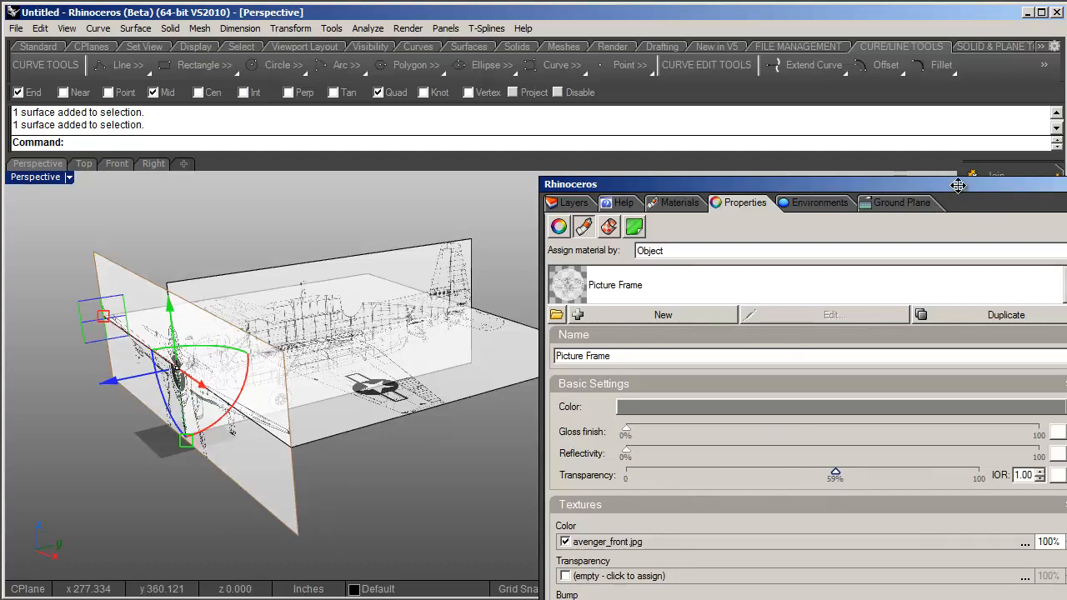
{"action": "left_click_drag", "start_coordinate": [957, 185], "coordinate": [1066, 140]}
{"action": "left_click", "coordinate": [618, 244]}
Raise the front-view frame vertically by about 7.1 inches to align its propeller hub with the other views
{"action": "right_click_drag", "start_coordinate": [424, 350], "coordinate": [663, 301], "text": "shift"}
{"action": "right_click_drag", "start_coordinate": [662, 302], "coordinate": [397, 348]}
{"action": "scroll", "coordinate": [428, 317], "scroll_direction": "up", "scroll_amount": 5}
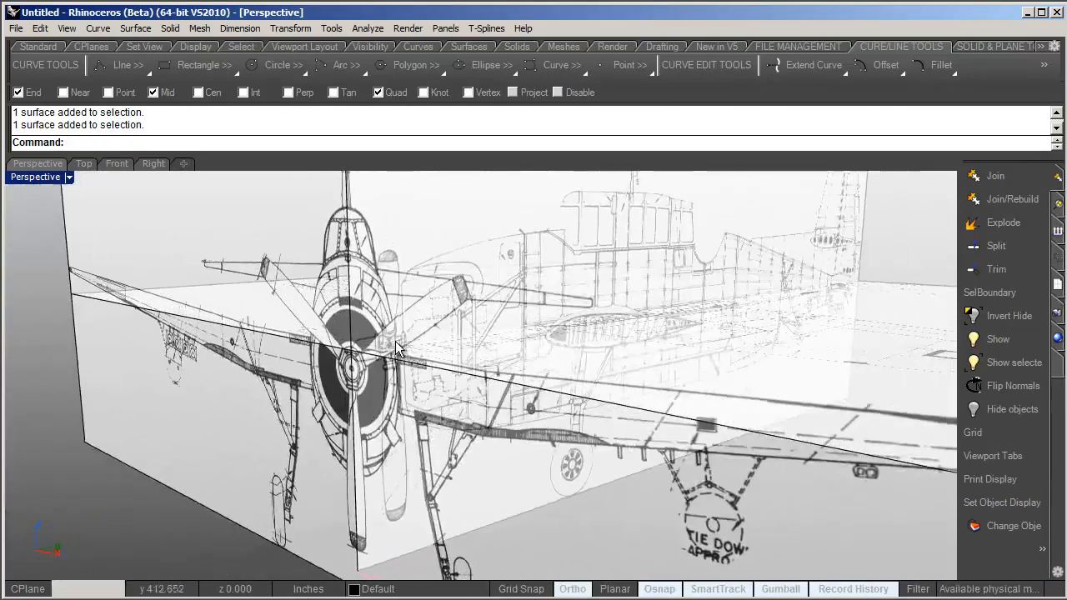
{"action": "scroll", "coordinate": [359, 400], "scroll_direction": "up", "scroll_amount": 5}
{"action": "left_click", "coordinate": [388, 388]}
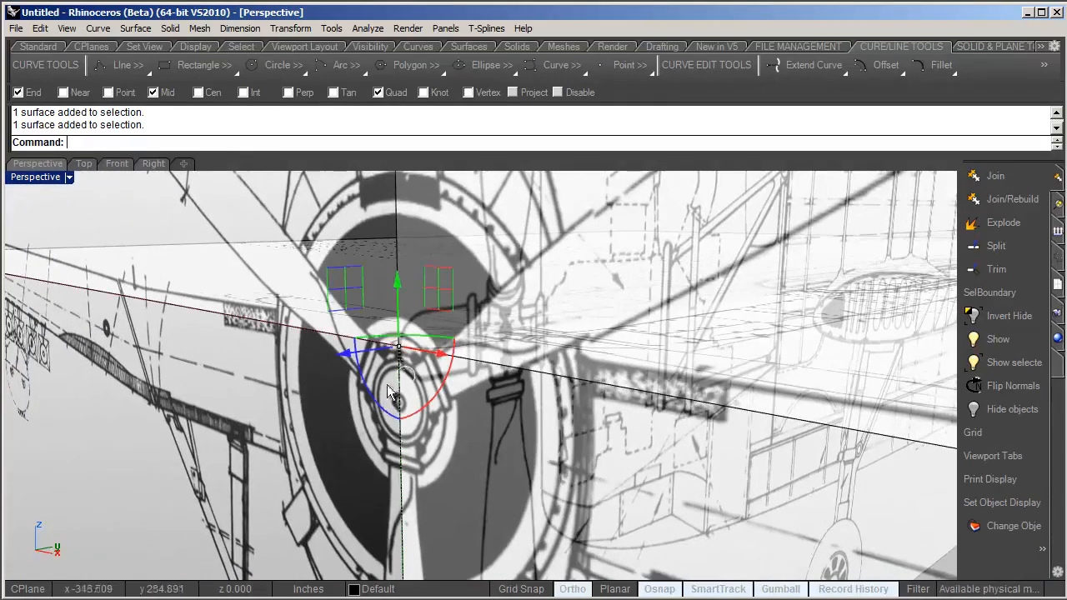
{"action": "left_click_drag", "start_coordinate": [399, 285], "coordinate": [400, 231]}
{"action": "scroll", "coordinate": [416, 288], "scroll_direction": "down", "scroll_amount": 5}
{"action": "right_click_drag", "start_coordinate": [417, 291], "coordinate": [368, 330]}
{"action": "scroll", "coordinate": [372, 316], "scroll_direction": "down", "scroll_amount": 3}
{"action": "scroll", "coordinate": [429, 387], "scroll_direction": "up", "scroll_amount": 6}
{"action": "scroll", "coordinate": [431, 387], "scroll_direction": "down", "scroll_amount": 6}
{"action": "scroll", "coordinate": [403, 316], "scroll_direction": "down", "scroll_amount": 5}
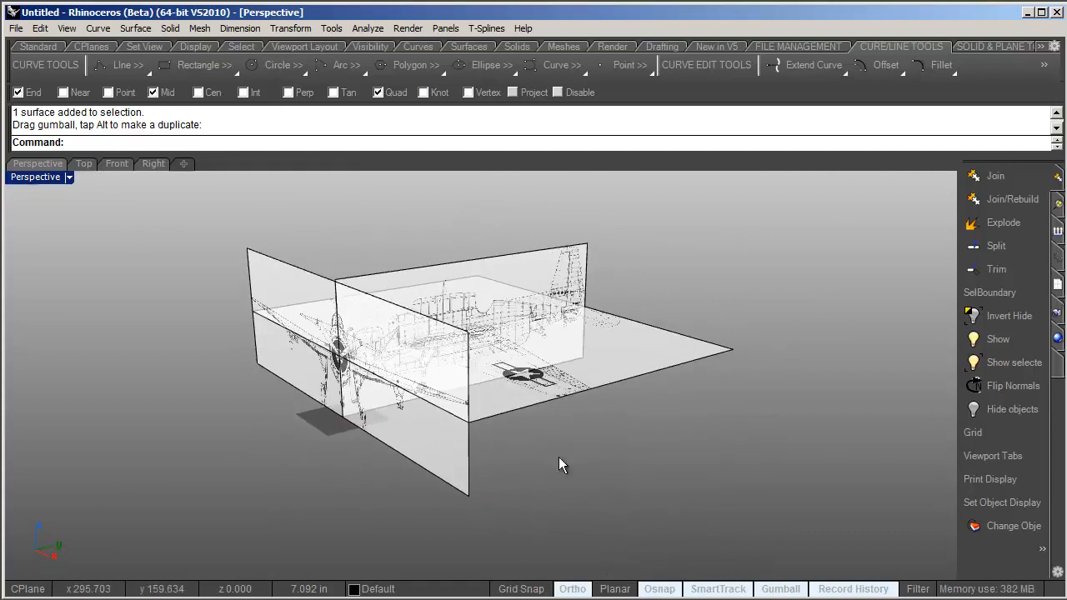